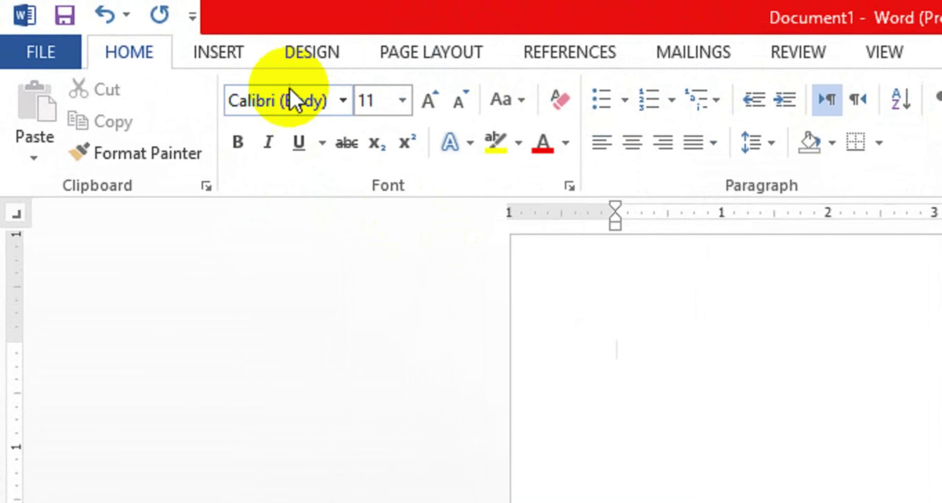
Step: Draw a plain rectangle from the Shapes gallery near the page's top left
{"action": "left_click", "coordinate": [223, 60]}
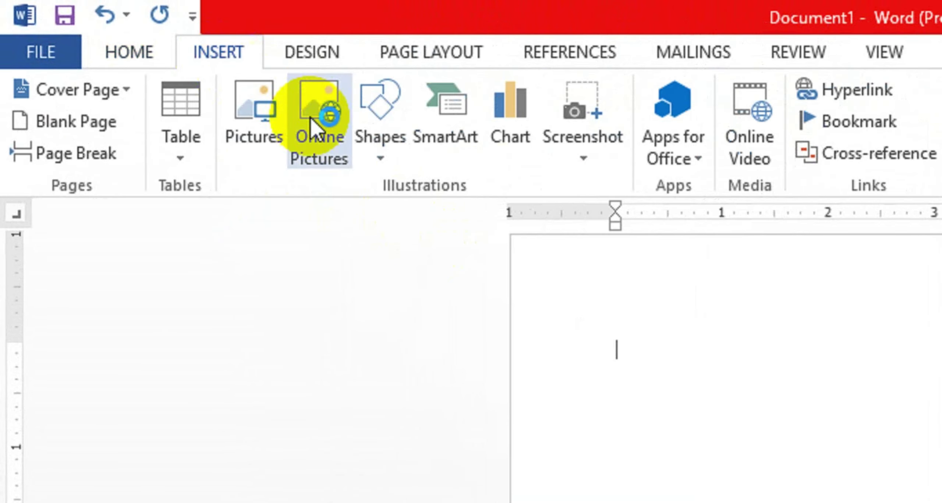
{"action": "left_click", "coordinate": [378, 149]}
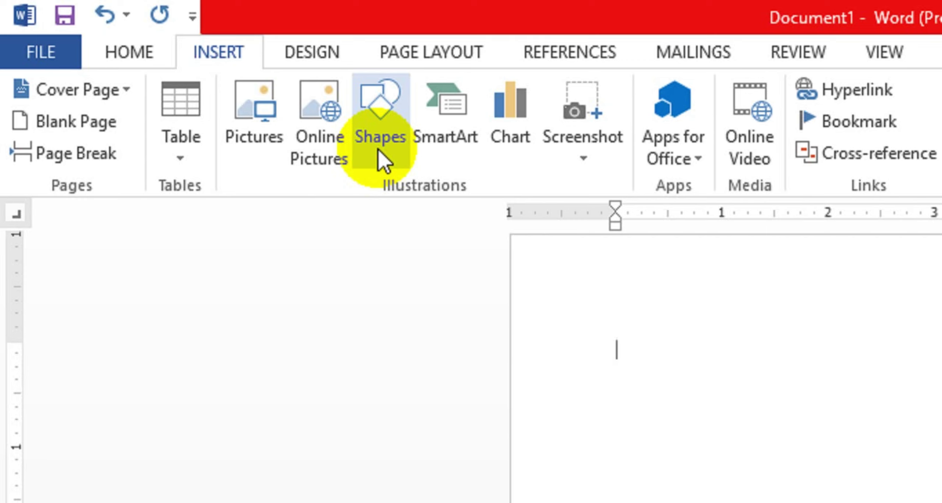
{"action": "left_click", "coordinate": [376, 152]}
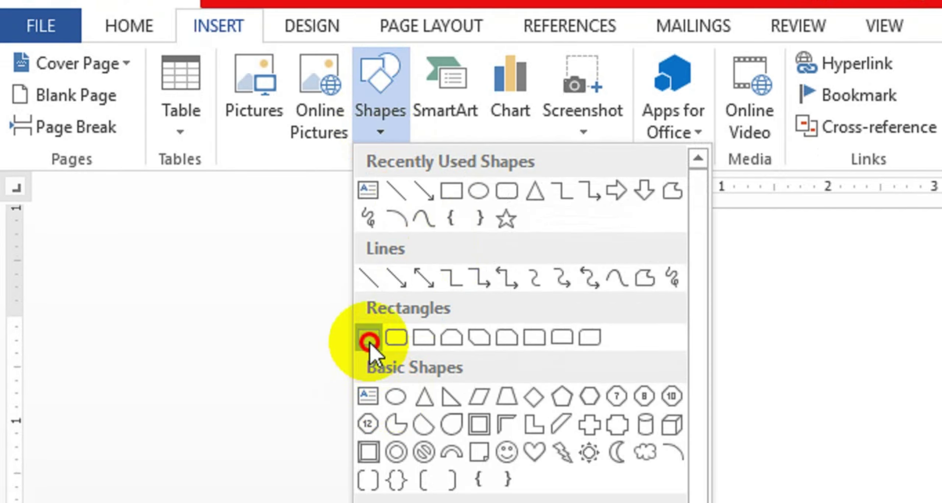
{"action": "left_click", "coordinate": [368, 341]}
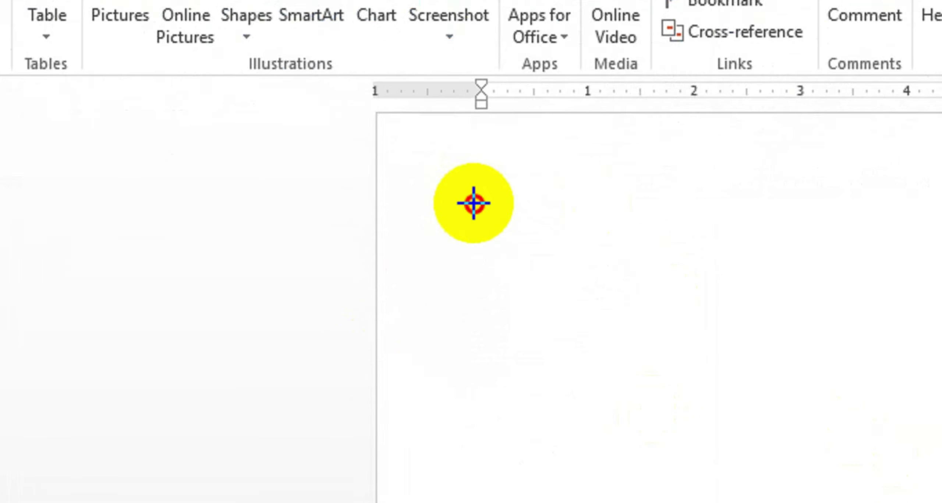
{"action": "left_click_drag", "start_coordinate": [473, 203], "coordinate": [720, 397]}
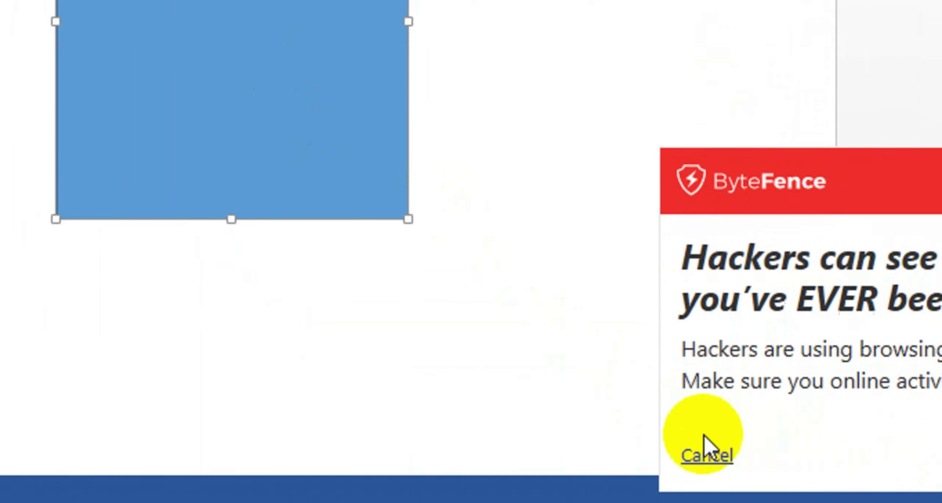
Step: Close the advertisement popup and size the rectangle to 4.5" tall by 3" wide
{"action": "left_click", "coordinate": [709, 456]}
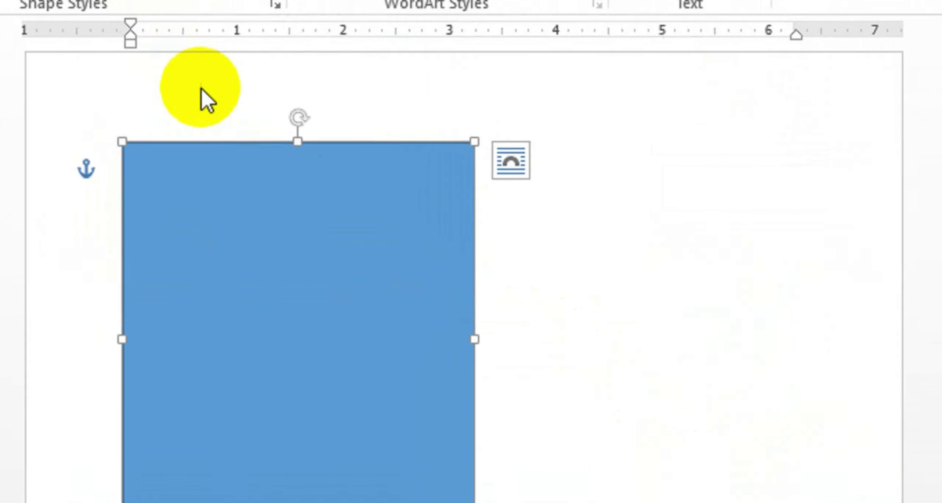
{"action": "left_click", "coordinate": [212, 267]}
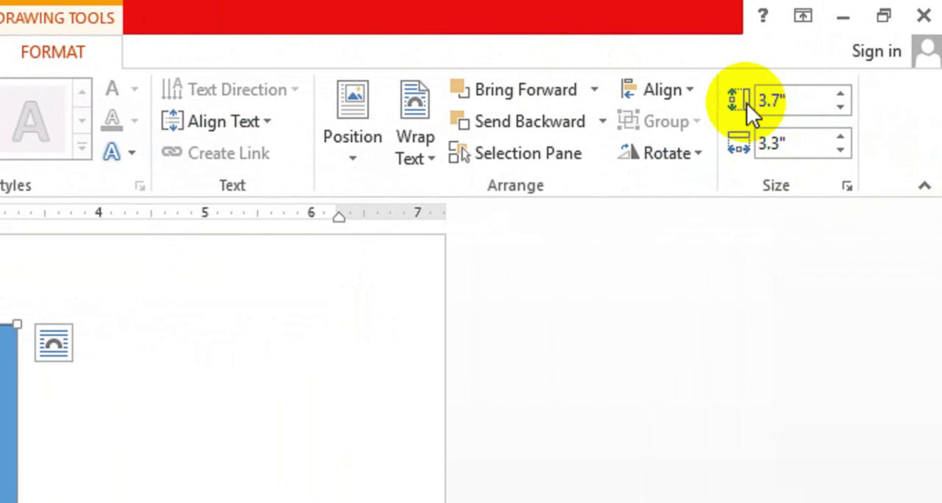
{"action": "left_click", "coordinate": [790, 102]}
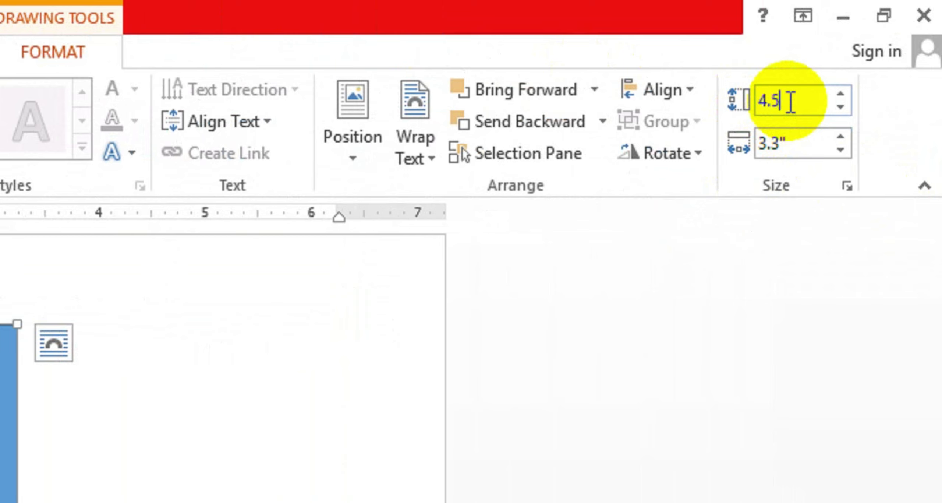
{"action": "left_click", "coordinate": [782, 139]}
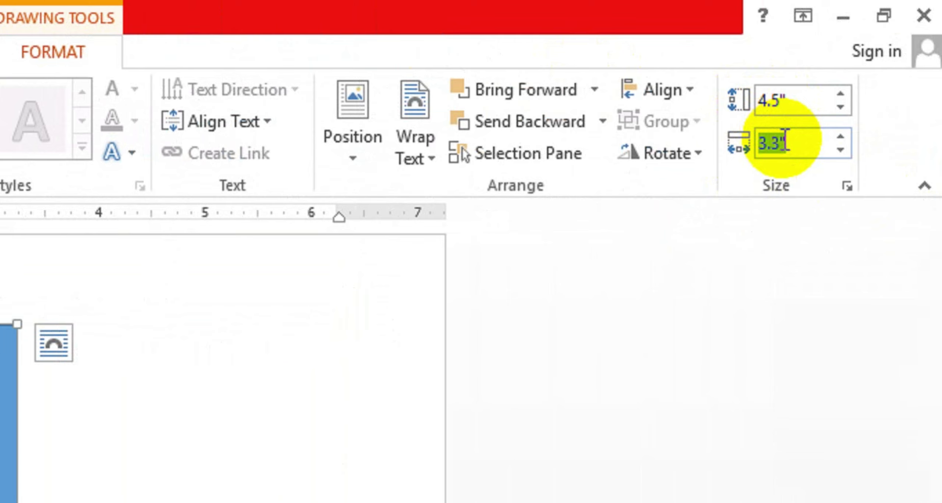
{"action": "type", "text": "3"}
{"action": "key", "text": "Return"}
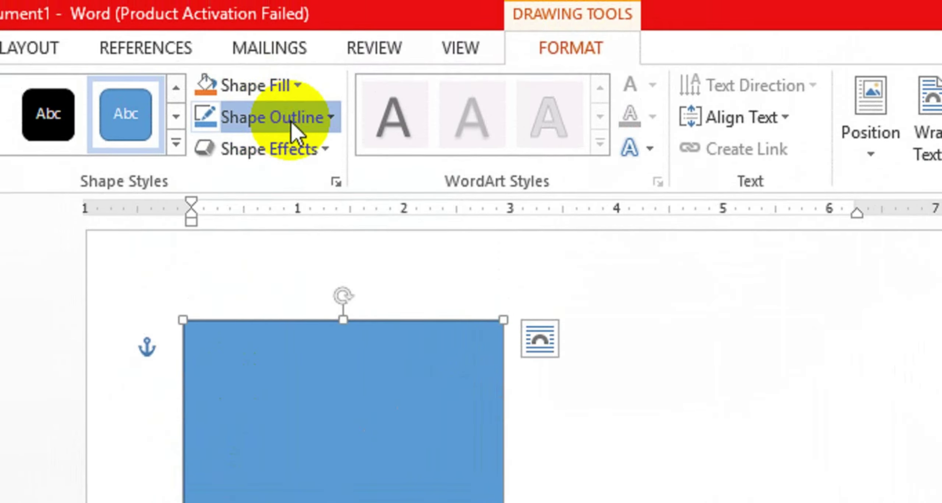
Step: Remove the rectangle's outline and fill it with a dark grey theme colour
{"action": "left_click", "coordinate": [292, 125]}
{"action": "left_click", "coordinate": [277, 360]}
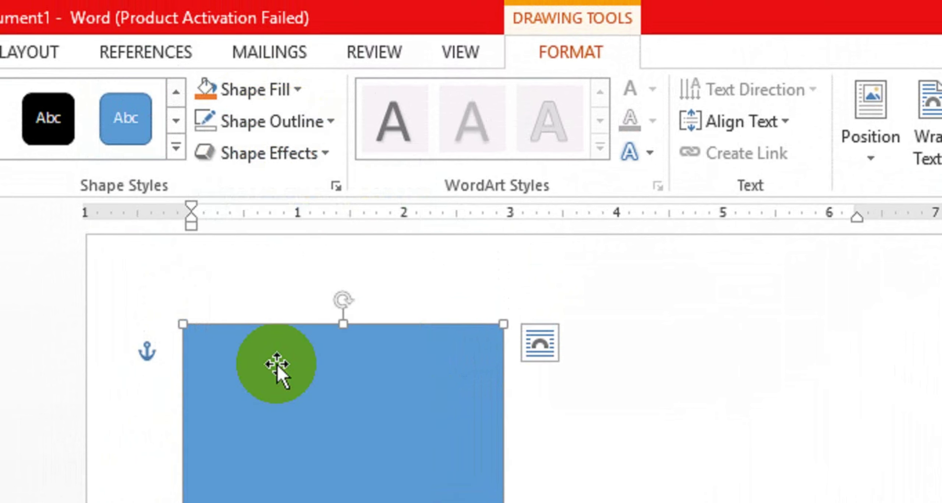
{"action": "left_click", "coordinate": [295, 95]}
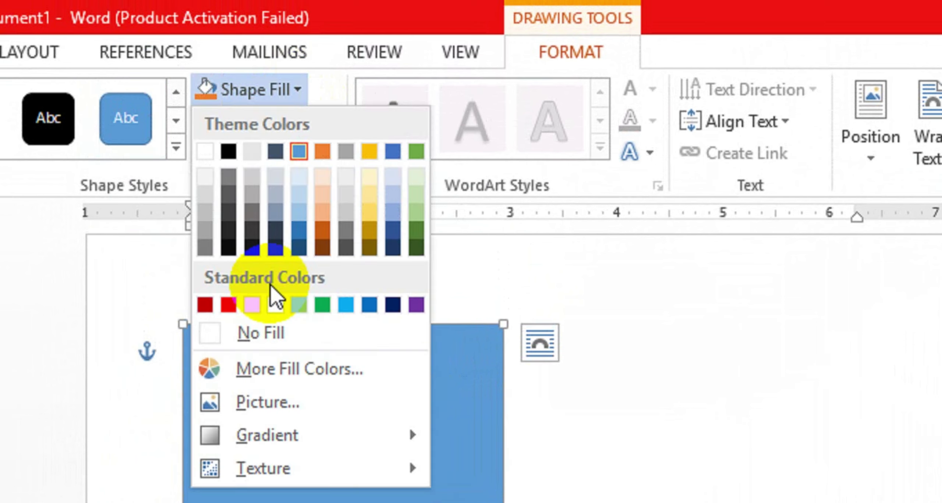
{"action": "left_click", "coordinate": [261, 233]}
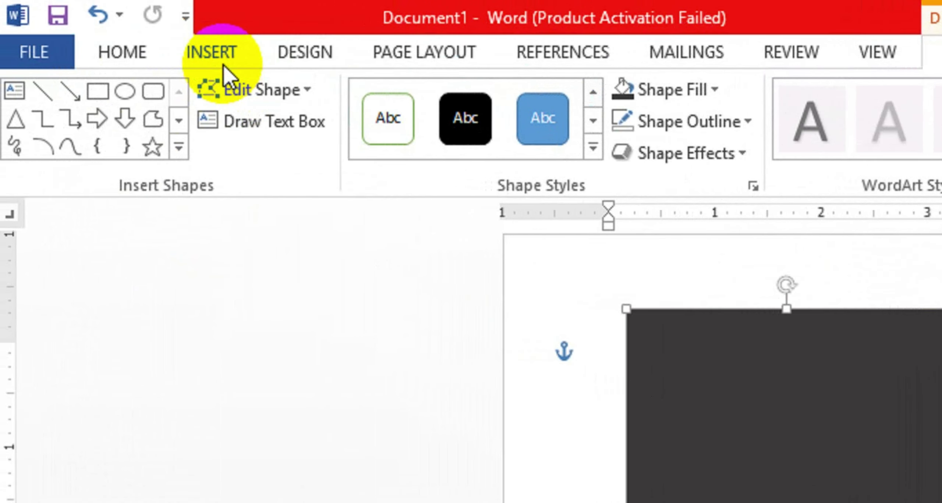
{"action": "left_click", "coordinate": [220, 53]}
Step: Draw a 4.5" by 3" rounded rectangle aligned to the dark rectangle's top-left corner
{"action": "left_click", "coordinate": [401, 153]}
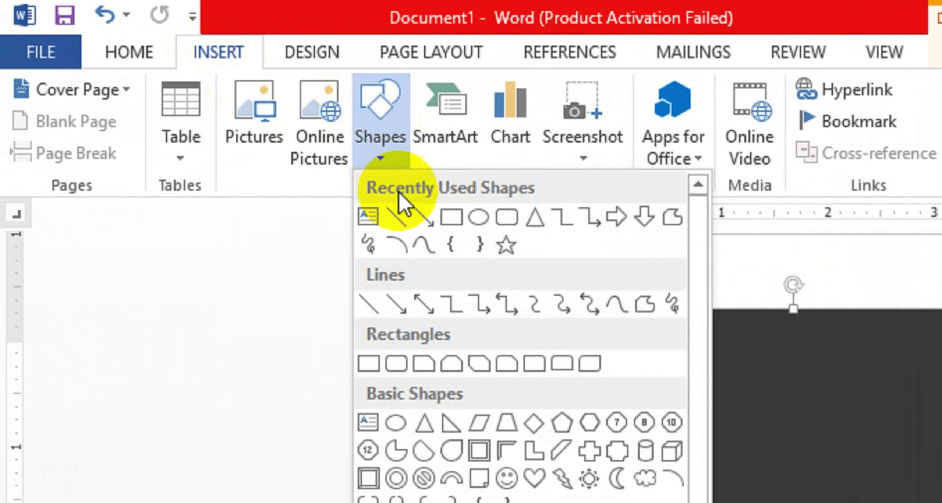
{"action": "left_click", "coordinate": [397, 374]}
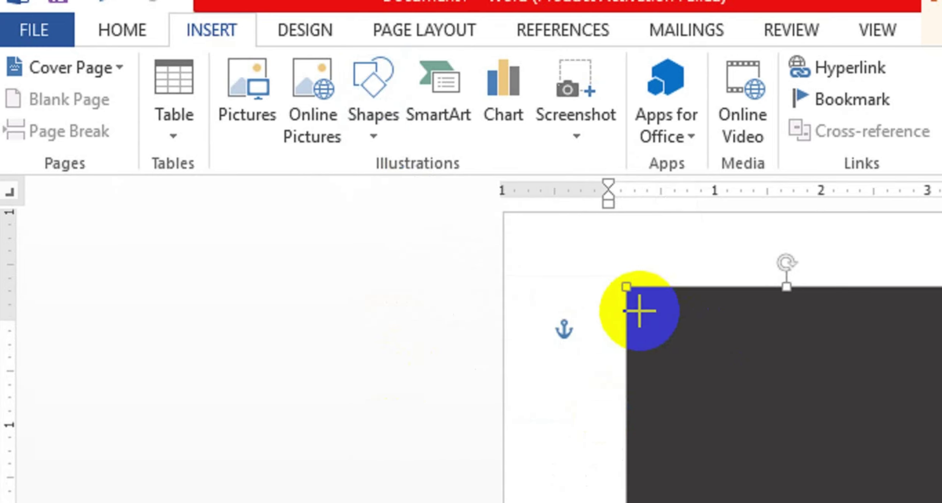
{"action": "left_click_drag", "start_coordinate": [636, 311], "coordinate": [713, 387]}
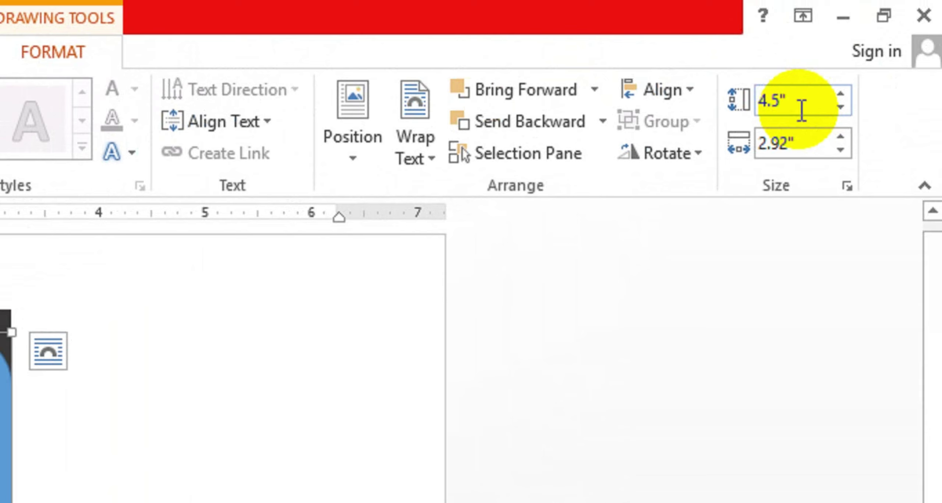
{"action": "left_click", "coordinate": [800, 143]}
{"action": "type", "text": "3"}
{"action": "key", "text": "Return"}
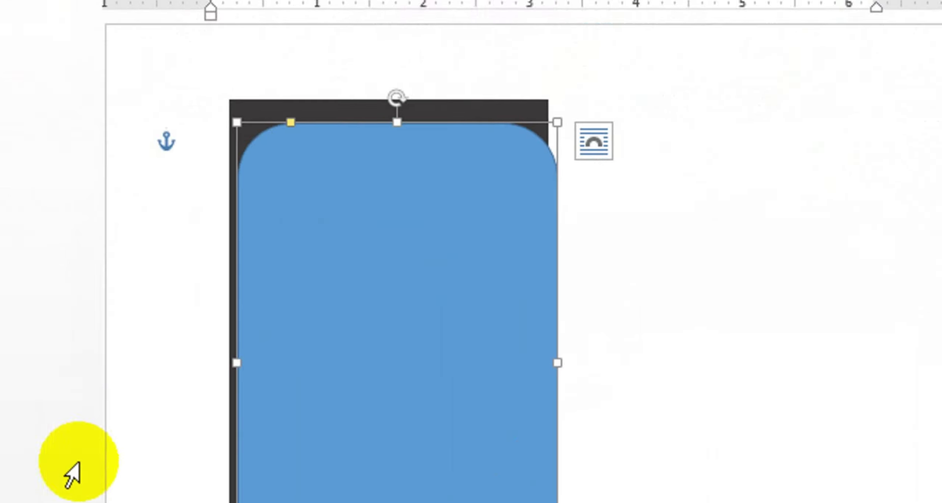
{"action": "left_click", "coordinate": [364, 411]}
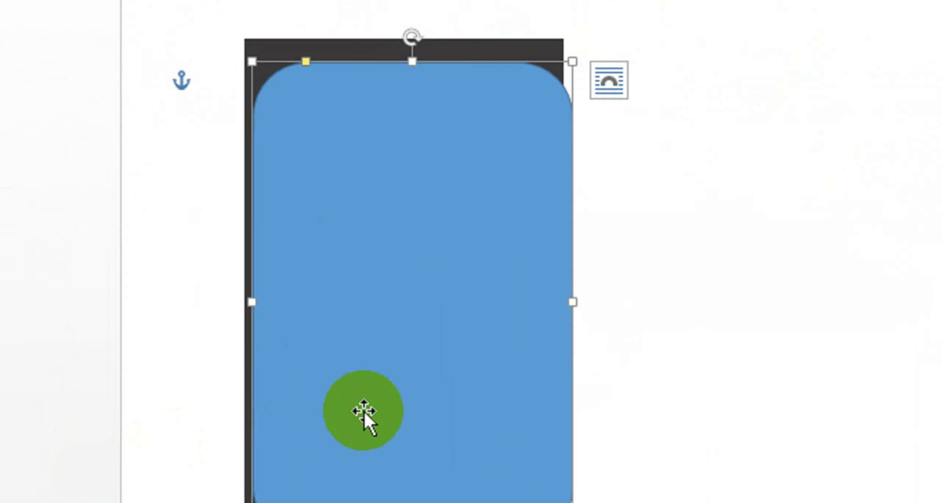
{"action": "left_click_drag", "start_coordinate": [379, 394], "coordinate": [372, 360]}
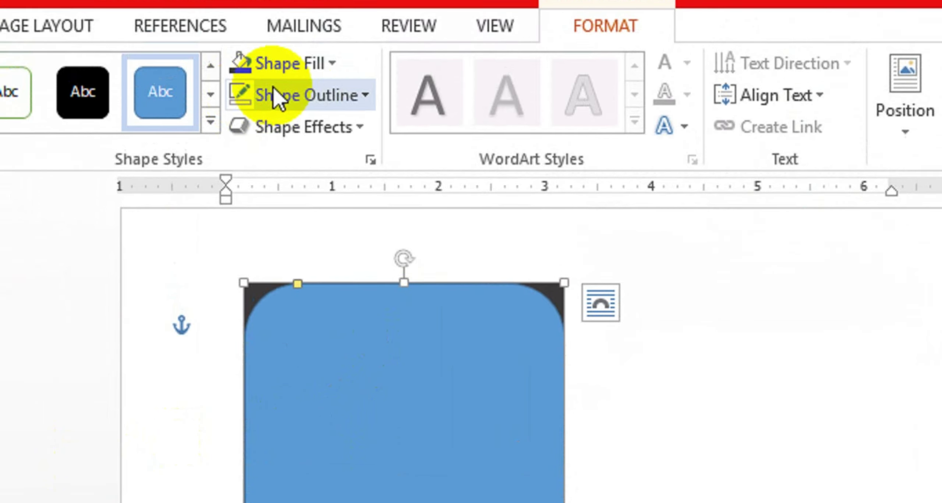
Step: Give the rounded rectangle no outline, a light grey fill, and less rounded corners
{"action": "left_click", "coordinate": [297, 121]}
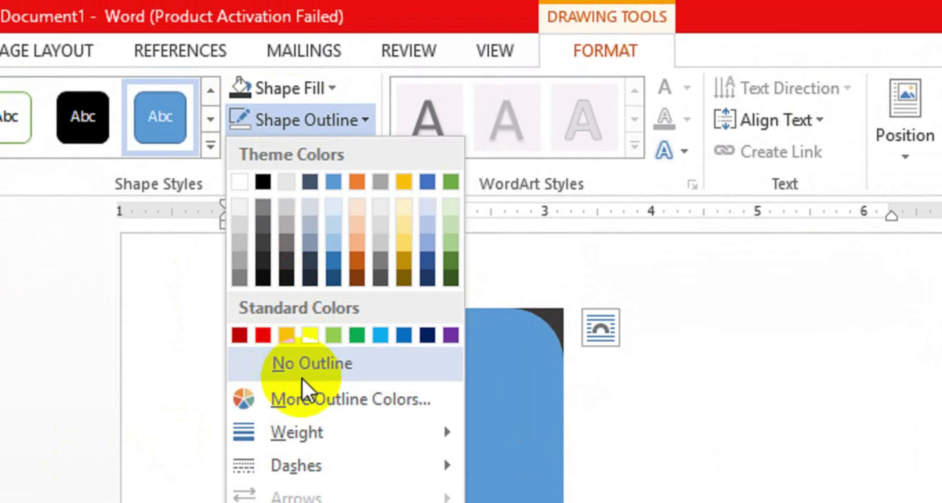
{"action": "left_click", "coordinate": [306, 368]}
{"action": "left_click", "coordinate": [312, 90]}
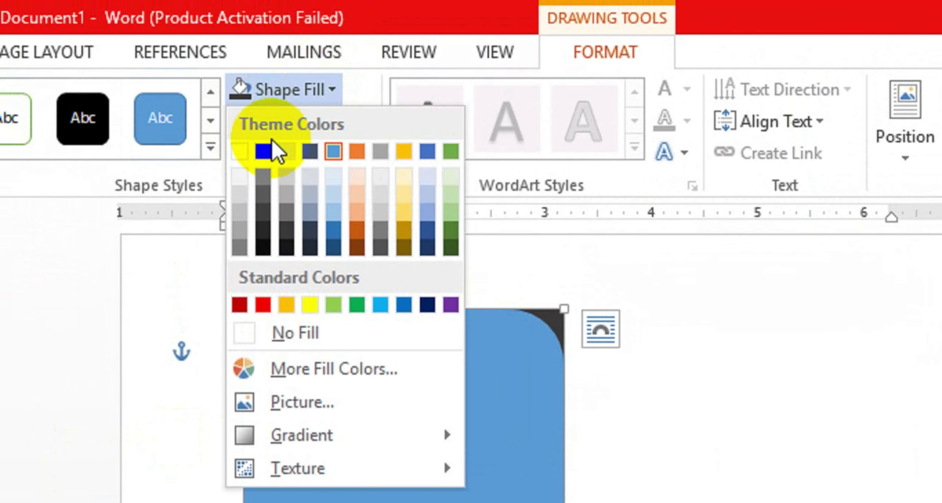
{"action": "left_click", "coordinate": [241, 191]}
{"action": "left_click", "coordinate": [260, 330]}
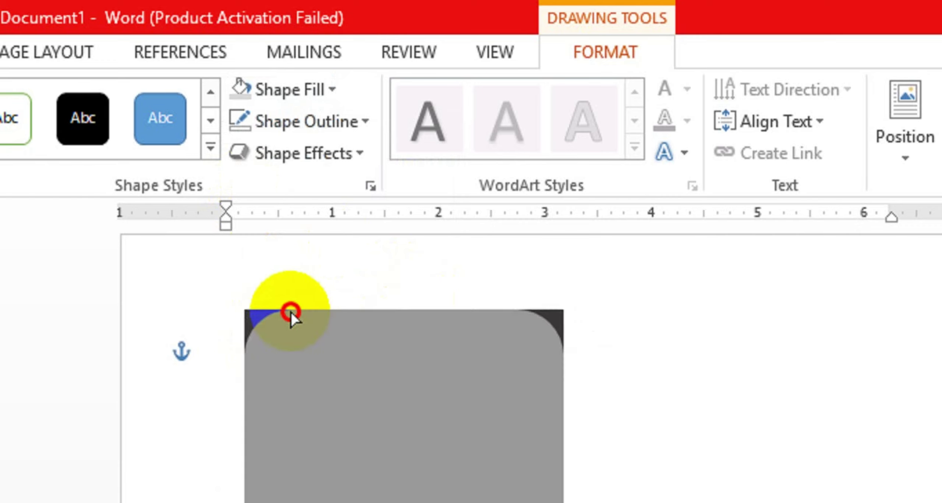
{"action": "left_click_drag", "start_coordinate": [297, 311], "coordinate": [283, 312]}
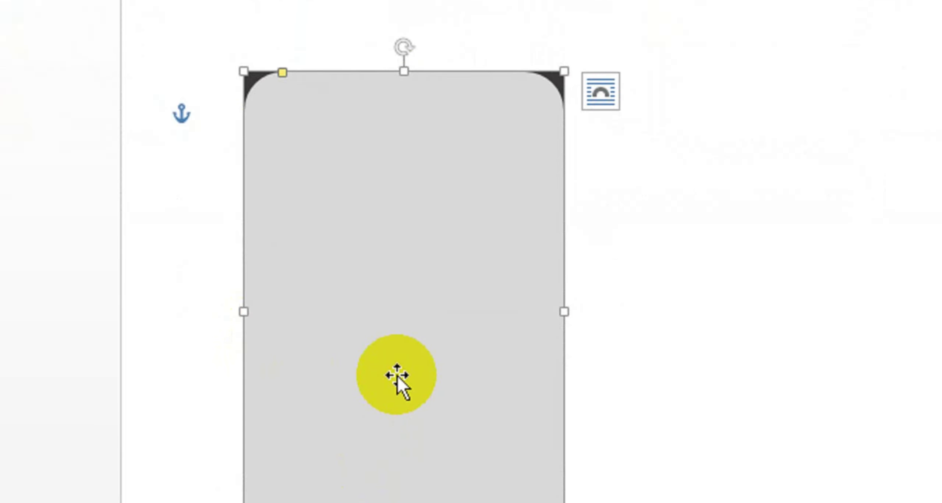
{"action": "scroll", "coordinate": [395, 379], "scroll_direction": "down", "scroll_amount": 2}
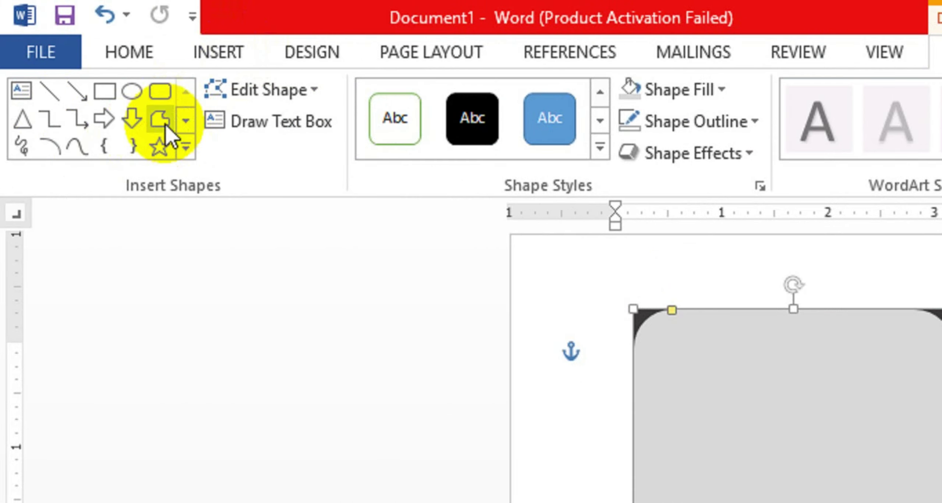
Step: Draw a thin bar across the lower card with no outline and a dark blue fill
{"action": "left_click", "coordinate": [110, 94]}
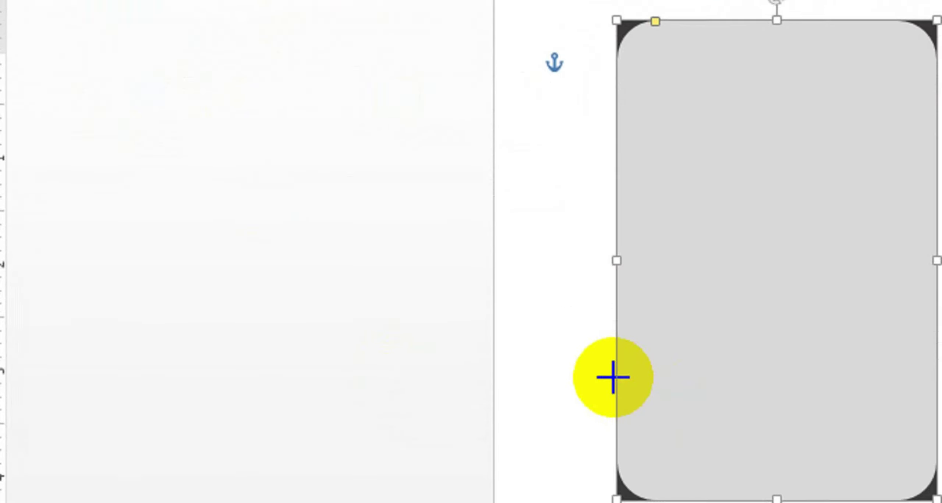
{"action": "left_click_drag", "start_coordinate": [618, 375], "coordinate": [710, 375]}
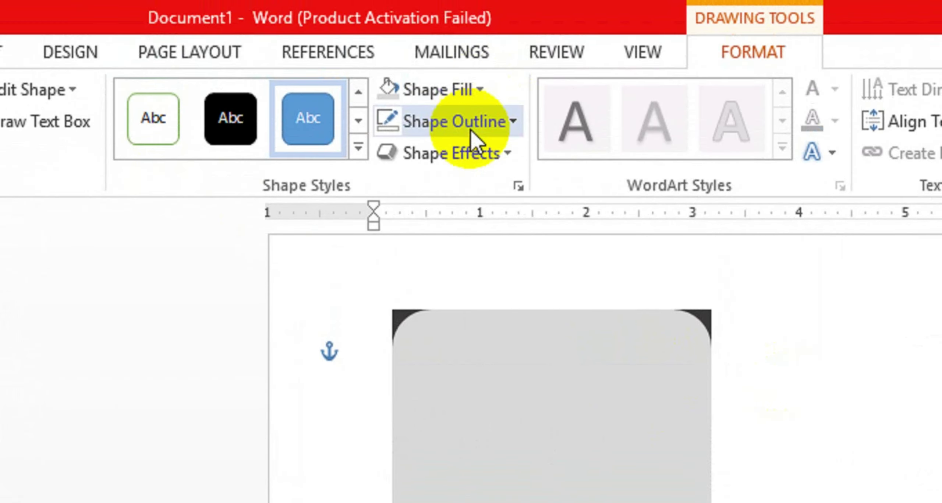
{"action": "left_click", "coordinate": [497, 85]}
{"action": "left_click", "coordinate": [460, 362]}
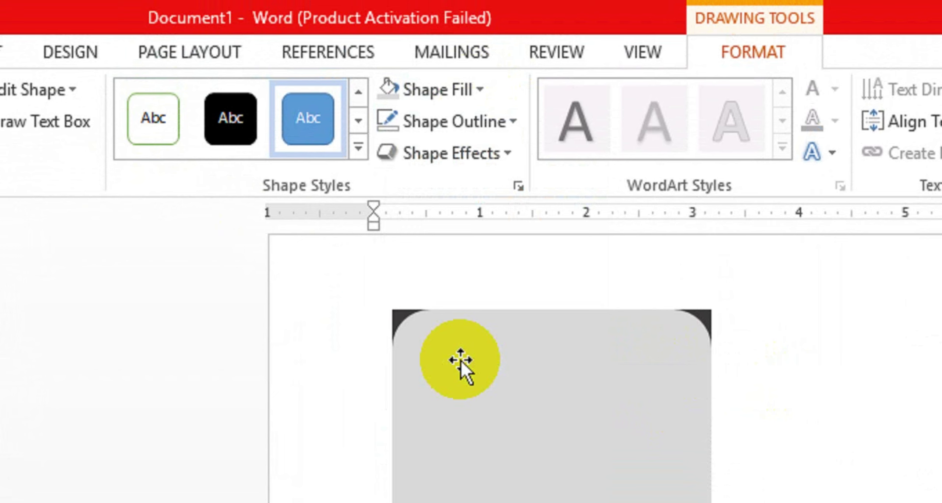
{"action": "left_click", "coordinate": [477, 95]}
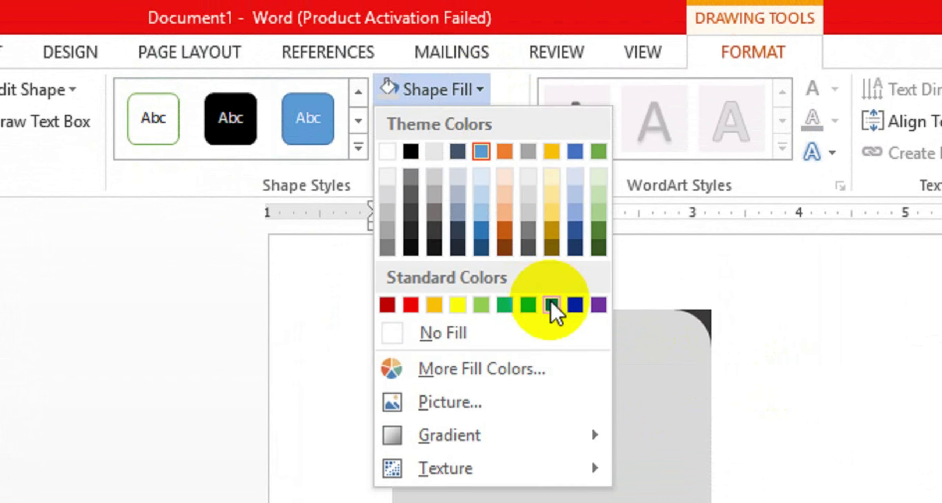
{"action": "left_click", "coordinate": [574, 305]}
{"action": "scroll", "coordinate": [588, 431], "scroll_direction": "down", "scroll_amount": 5}
{"action": "scroll", "coordinate": [621, 420], "scroll_direction": "down", "scroll_amount": 2}
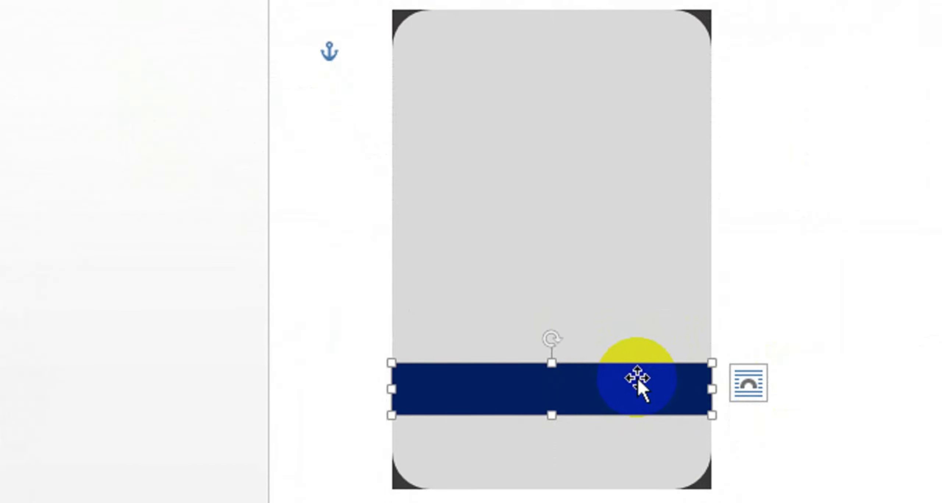
Step: Use Edit Points to raise the navy bar's top-right corner, slanting its top edge
{"action": "right_click", "coordinate": [637, 376]}
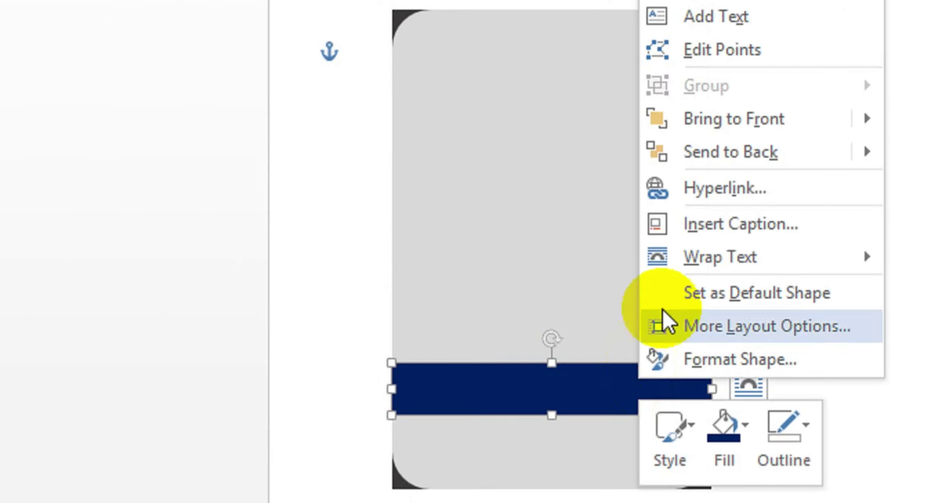
{"action": "left_click", "coordinate": [718, 58]}
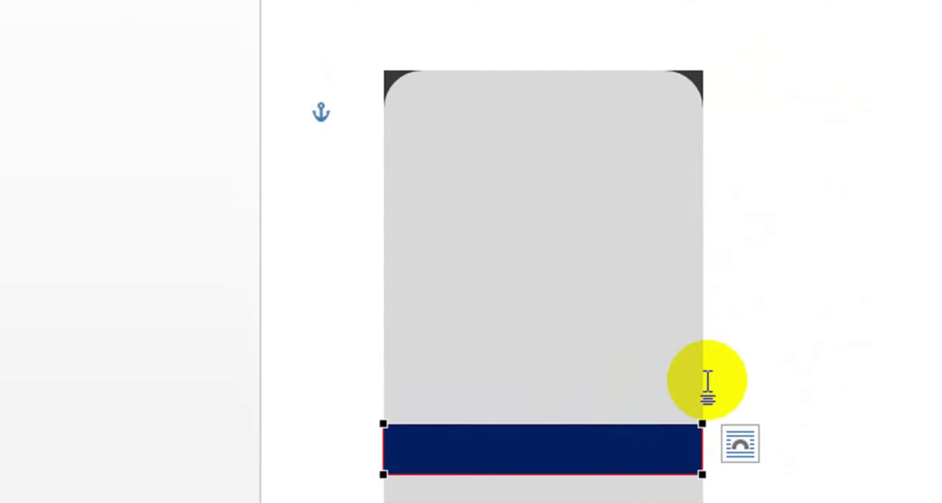
{"action": "scroll", "coordinate": [699, 387], "scroll_direction": "down", "scroll_amount": 1}
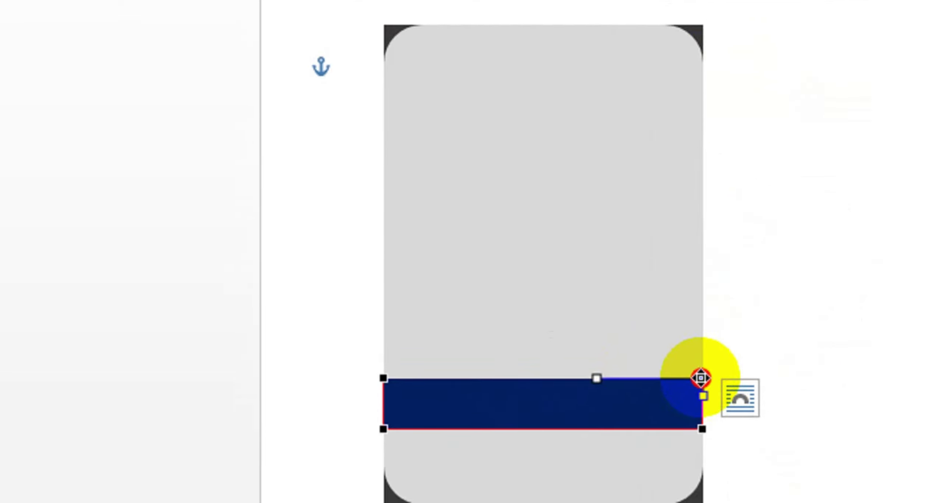
{"action": "left_click_drag", "start_coordinate": [701, 378], "coordinate": [701, 303]}
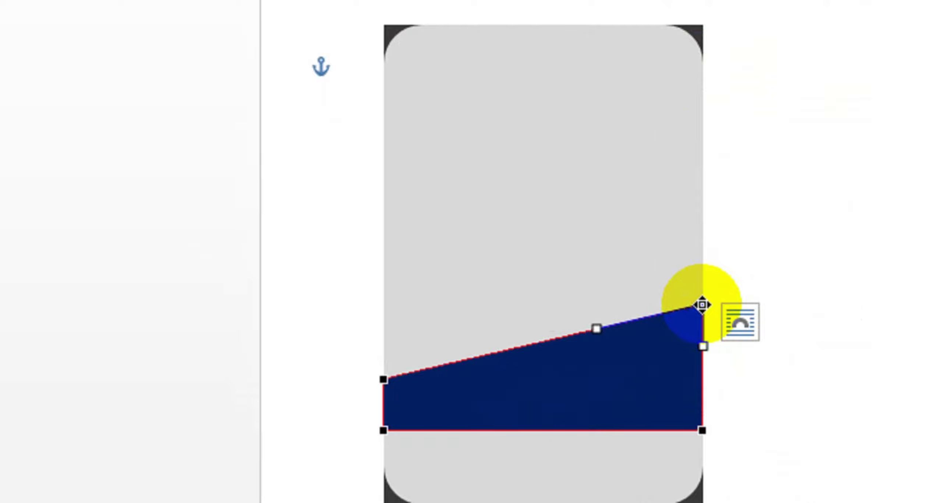
{"action": "left_click_drag", "start_coordinate": [702, 304], "coordinate": [702, 284]}
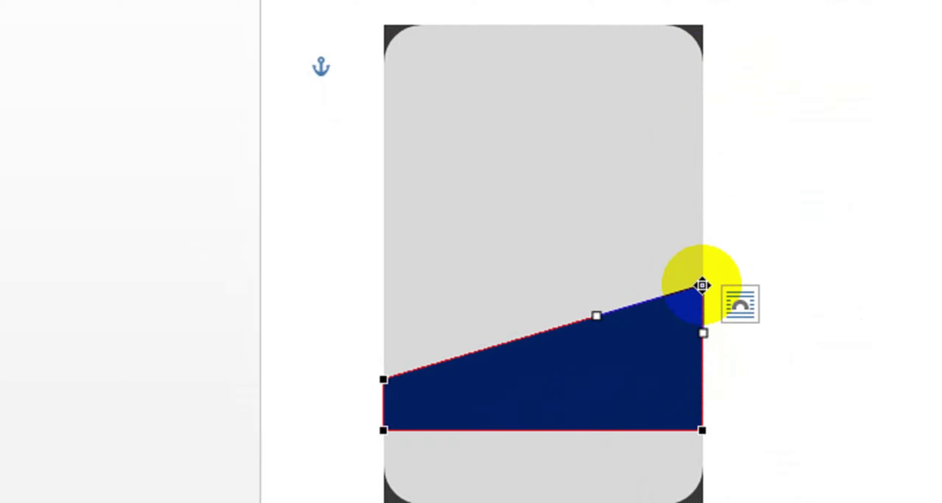
{"action": "left_click", "coordinate": [542, 375]}
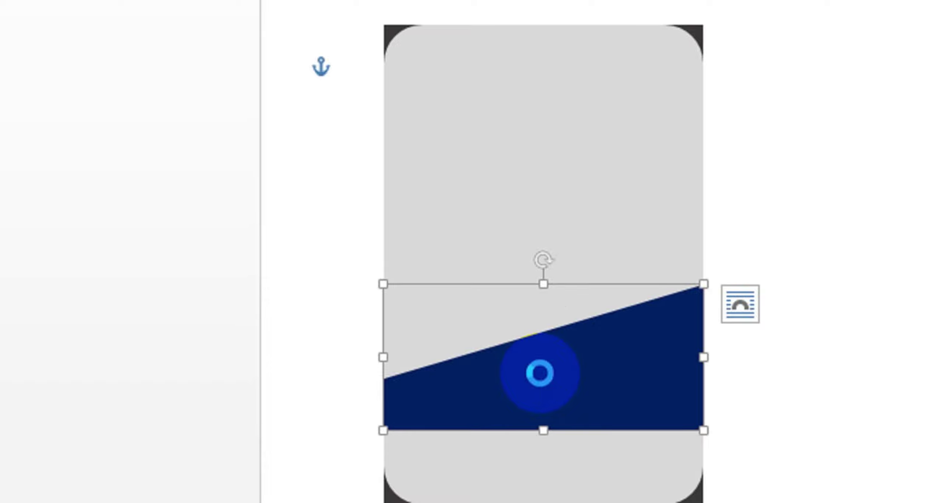
Step: Duplicate the navy band, fill the copy blue, and nudge it up three steps
{"action": "key", "text": "ctrl+v"}
{"action": "left_click_drag", "start_coordinate": [536, 372], "coordinate": [528, 361]}
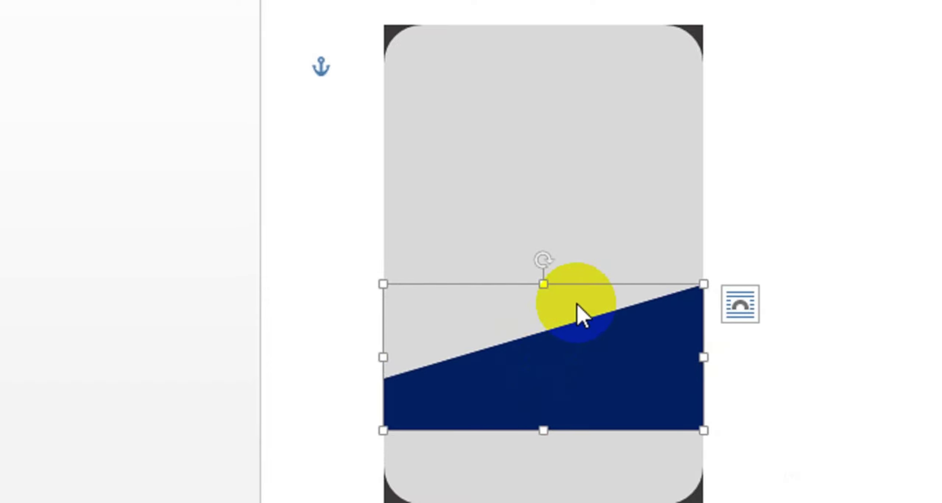
{"action": "left_click", "coordinate": [452, 23]}
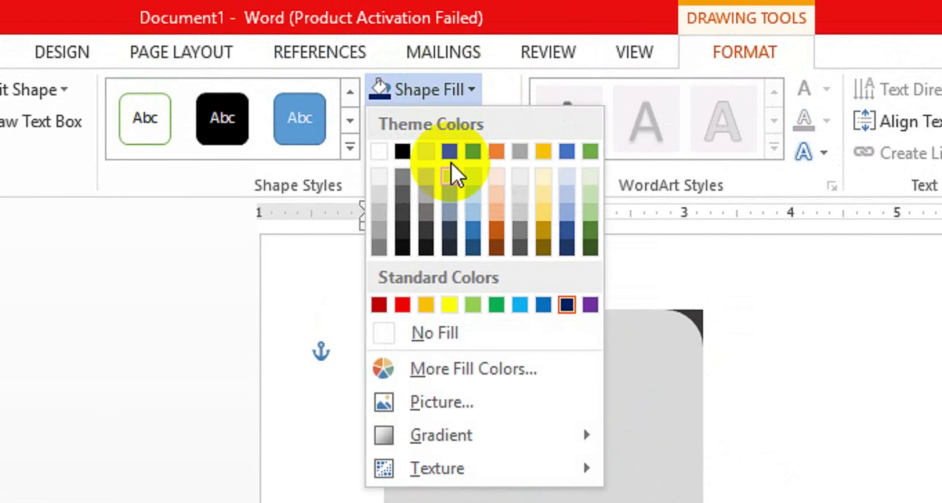
{"action": "left_click", "coordinate": [543, 305]}
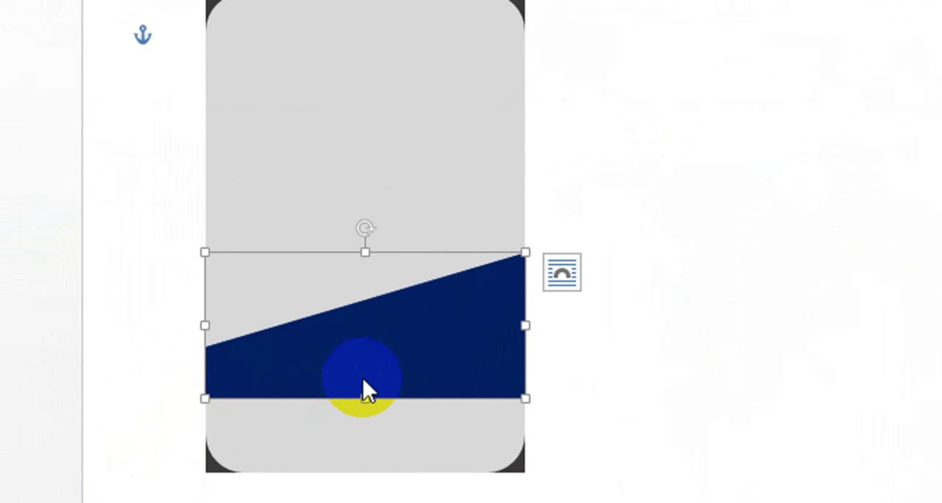
{"action": "key", "text": "Up"}
{"action": "key", "text": "Up"}
{"action": "key", "text": "Up"}
{"action": "key", "text": "Up"}
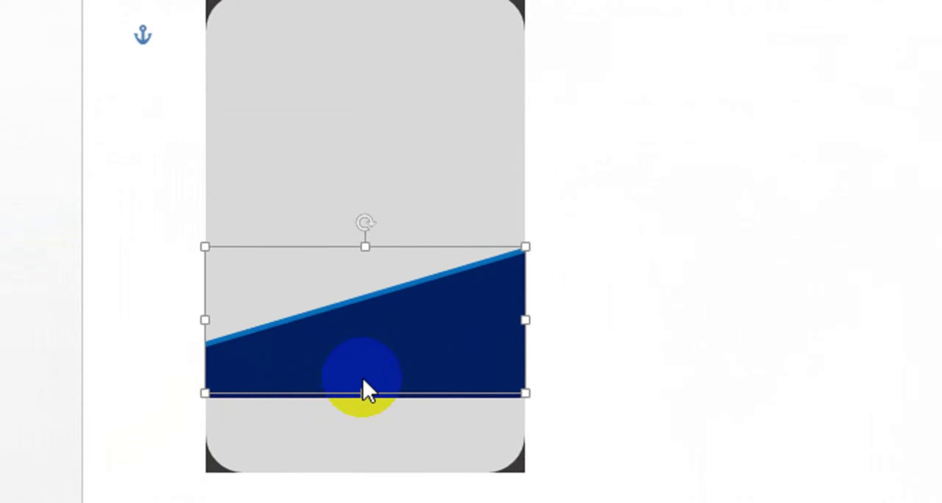
{"action": "key", "text": "Up"}
{"action": "key", "text": "Up"}
{"action": "key", "text": "Up"}
{"action": "key", "text": "Up"}
{"action": "key", "text": "Up"}
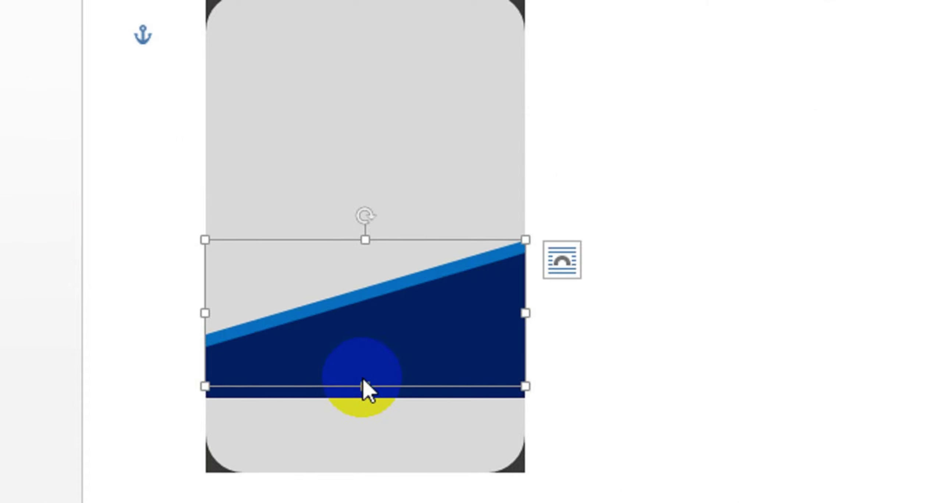
{"action": "key", "text": "Up"}
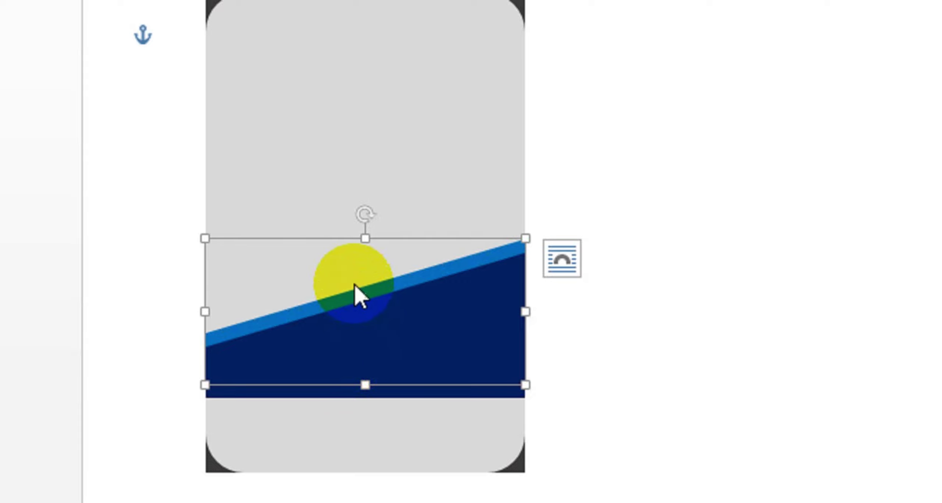
Step: Raise the blue band's top-right point with Edit Points so its stripe widens rightward
{"action": "right_click", "coordinate": [356, 287]}
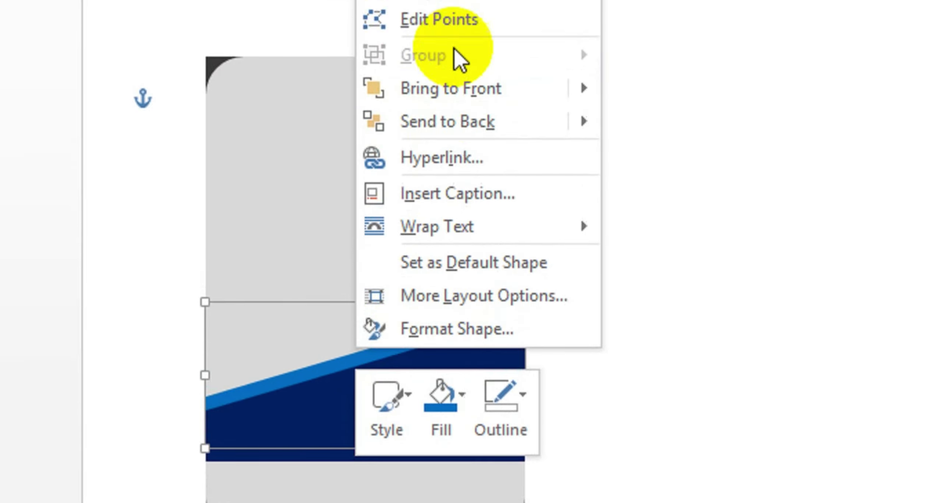
{"action": "left_click", "coordinate": [458, 96]}
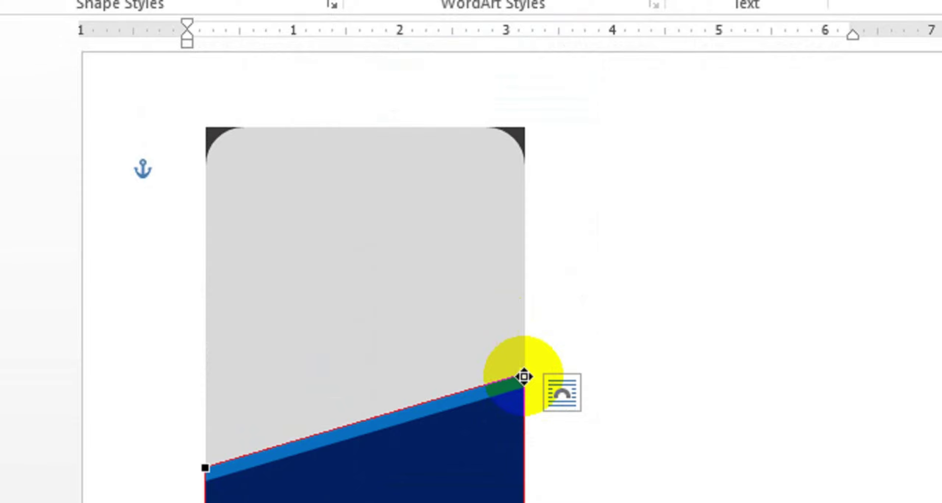
{"action": "left_click_drag", "start_coordinate": [524, 374], "coordinate": [525, 349]}
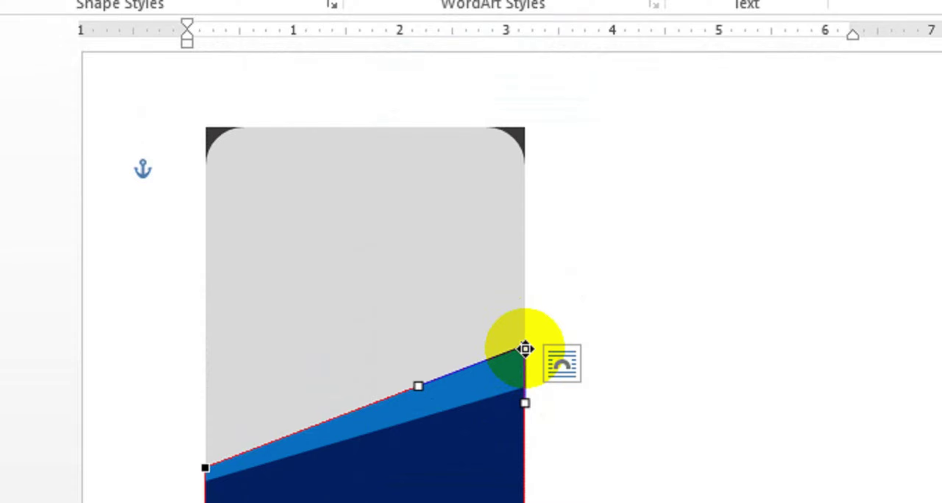
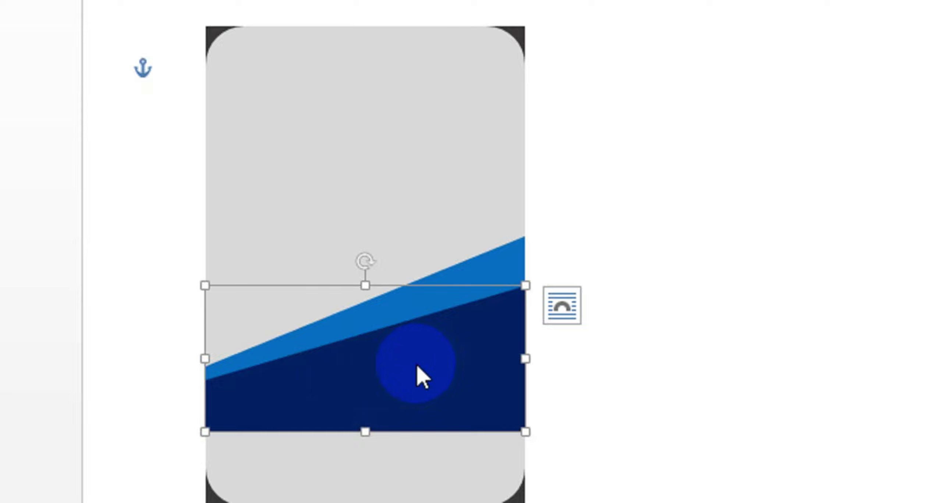
Step: Paste a copy of the navy band, align it over the original, and fill it dark green
{"action": "key", "text": "ctrl+v"}
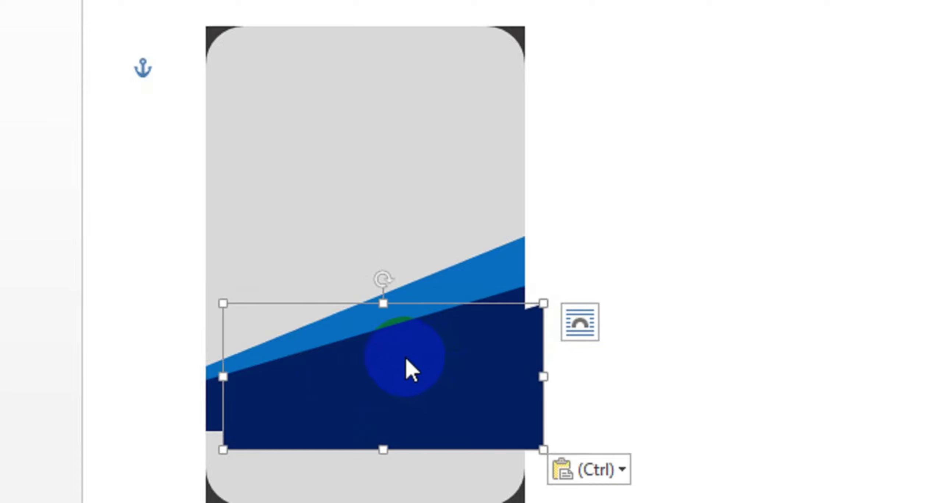
{"action": "left_click_drag", "start_coordinate": [399, 358], "coordinate": [384, 340]}
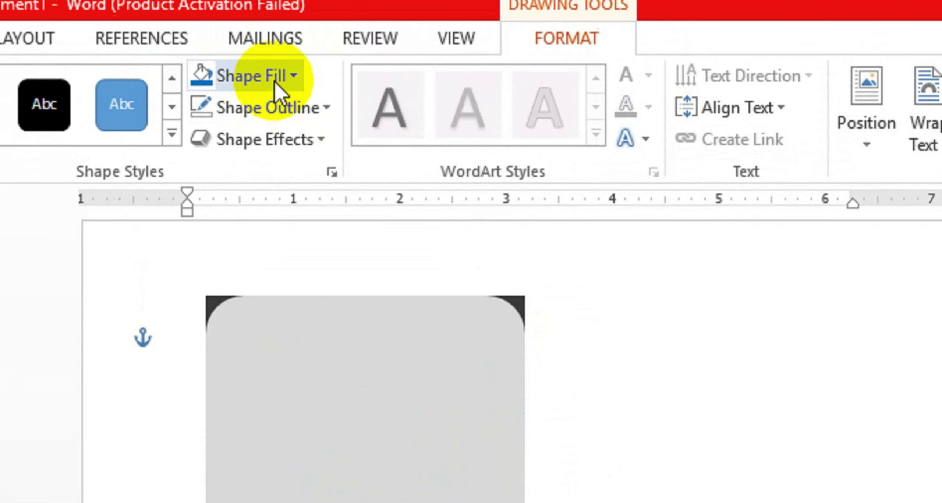
{"action": "left_click", "coordinate": [274, 92]}
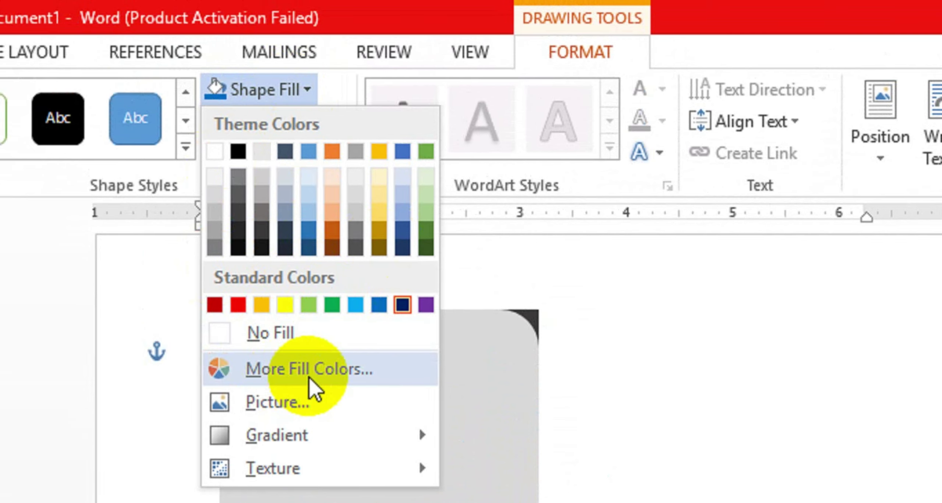
{"action": "left_click", "coordinate": [309, 368]}
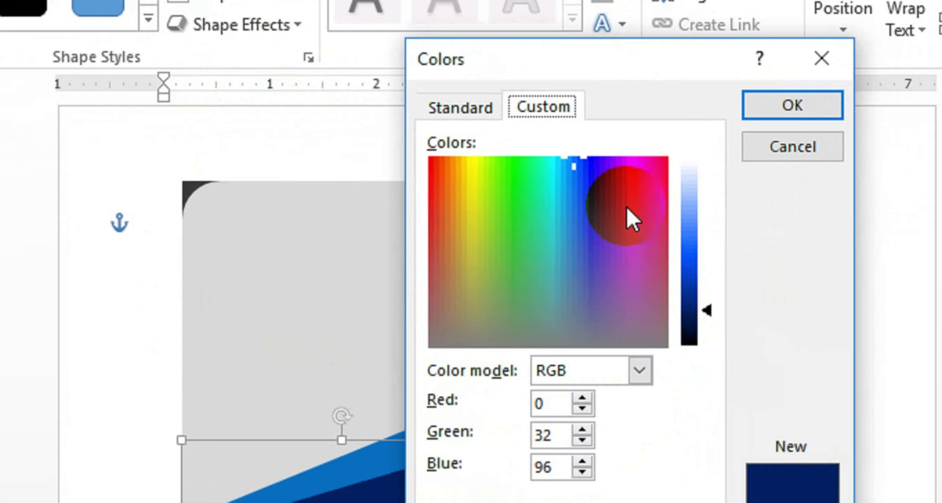
{"action": "double_click", "coordinate": [531, 208]}
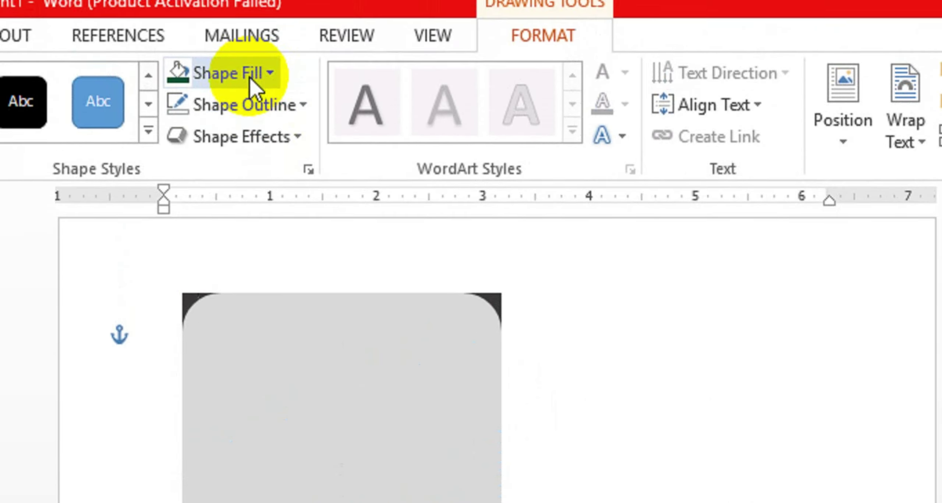
Step: Fine-tune the copy's custom green fill to RGB 24, 92, 64
{"action": "left_click", "coordinate": [250, 90]}
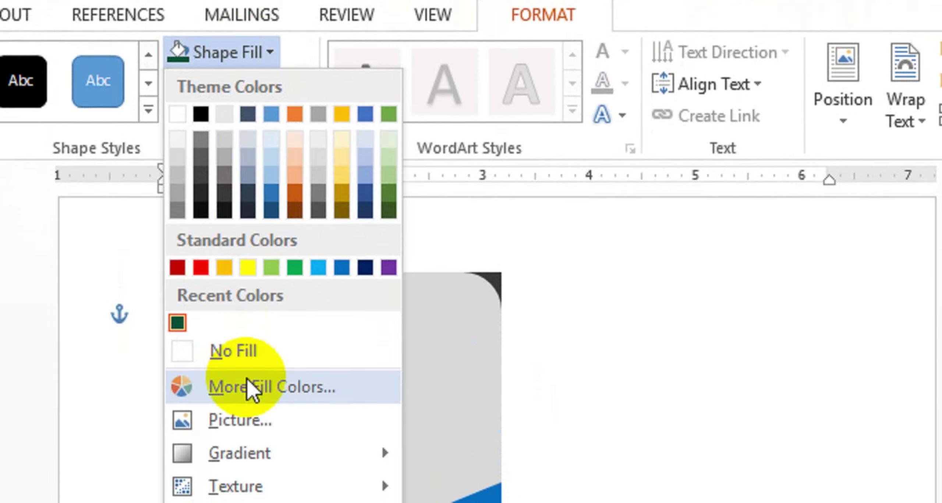
{"action": "left_click", "coordinate": [236, 424]}
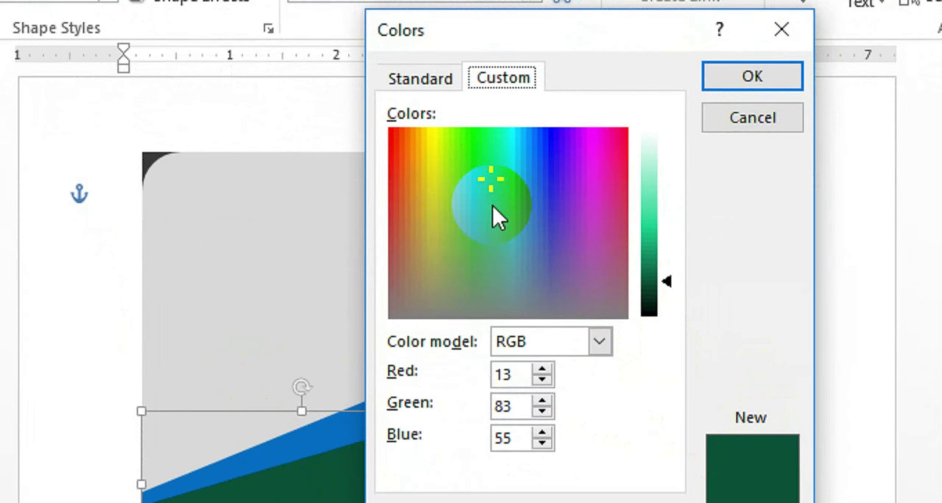
{"action": "left_click_drag", "start_coordinate": [490, 184], "coordinate": [493, 207]}
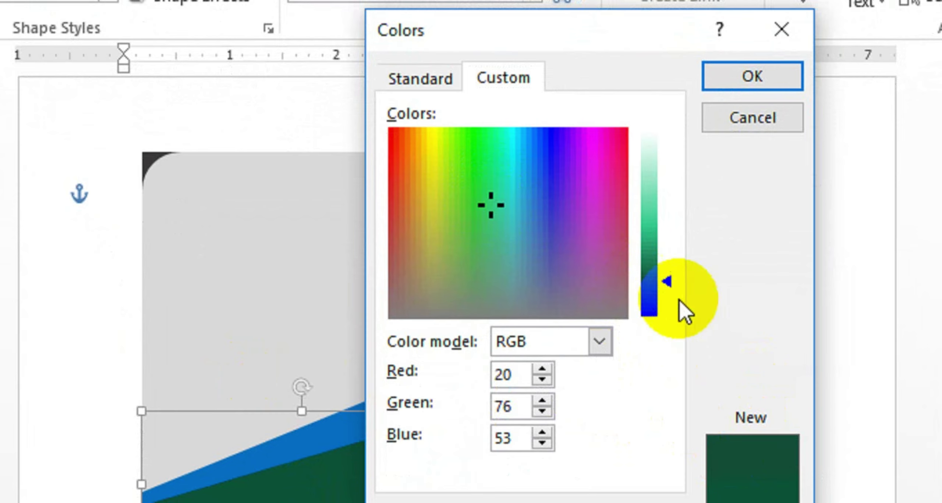
{"action": "left_click_drag", "start_coordinate": [669, 280], "coordinate": [670, 277]}
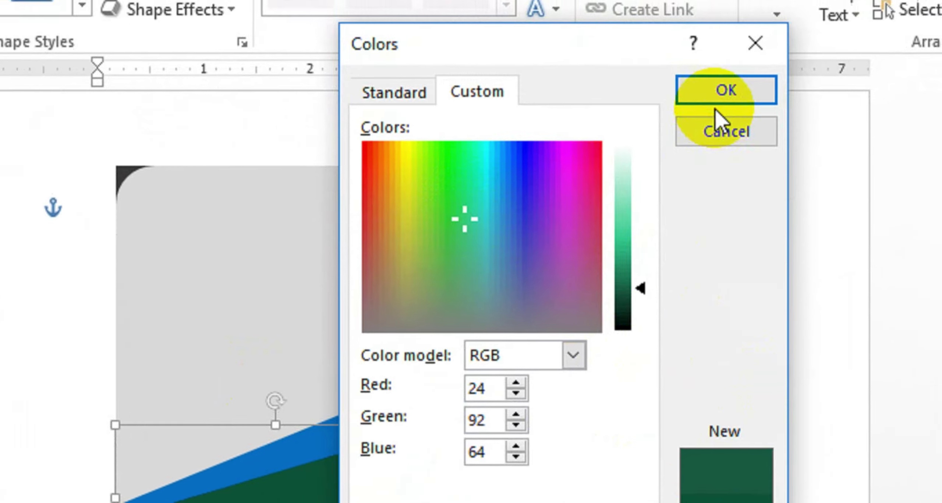
{"action": "left_click", "coordinate": [737, 77]}
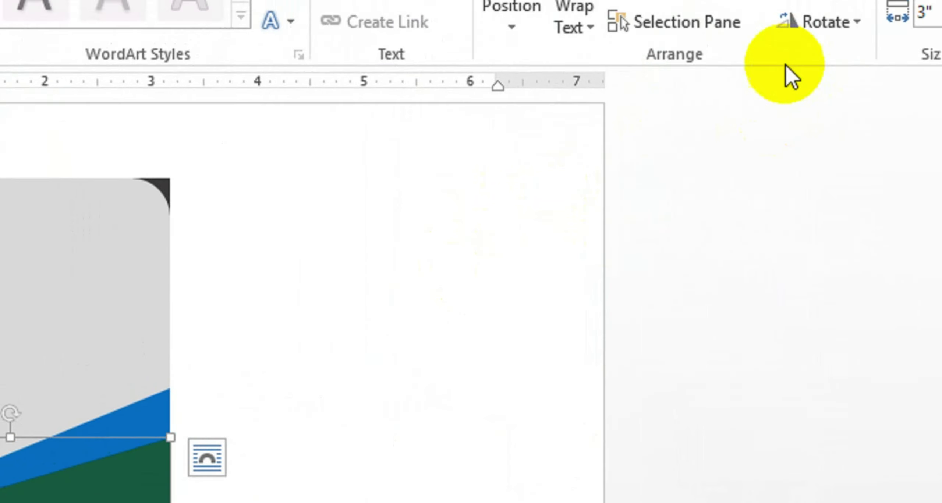
Step: Flip the green band horizontally and send it backward behind the blue band
{"action": "left_click", "coordinate": [690, 127]}
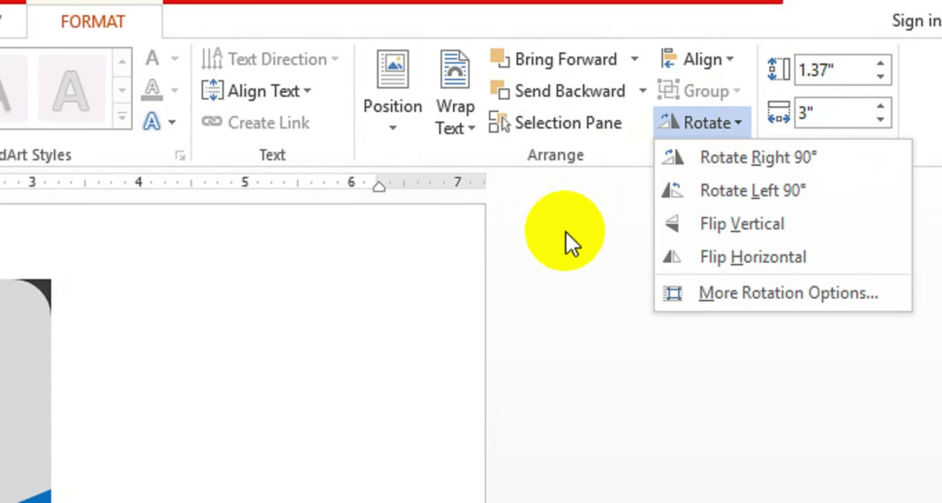
{"action": "left_click", "coordinate": [684, 254]}
{"action": "left_click", "coordinate": [268, 310]}
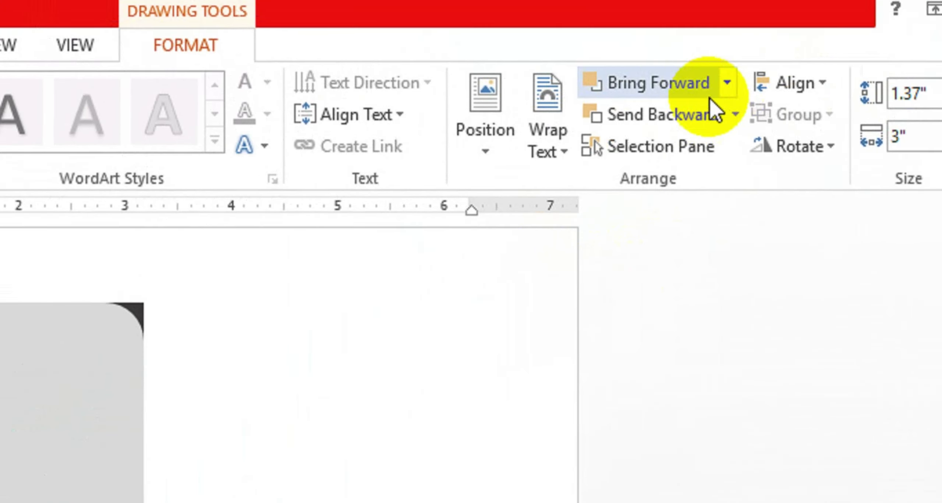
{"action": "left_click", "coordinate": [684, 123]}
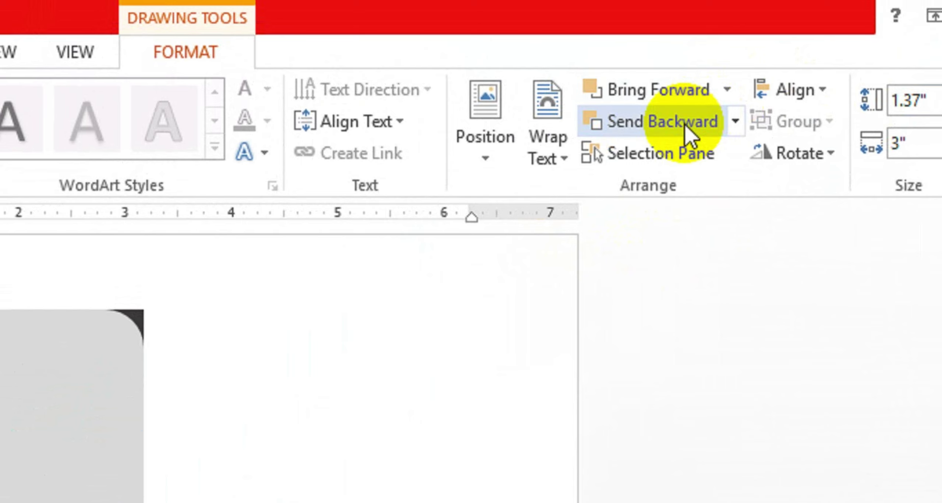
{"action": "left_click", "coordinate": [253, 340]}
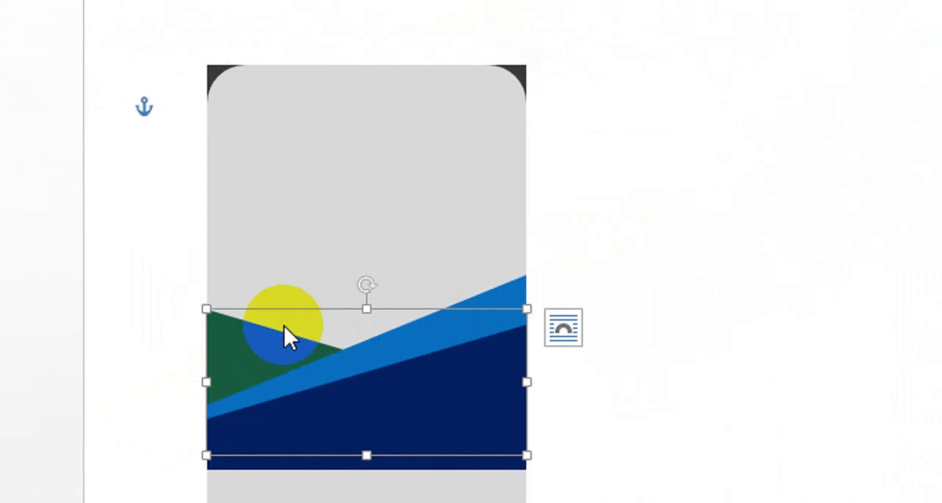
{"action": "left_click_drag", "start_coordinate": [382, 120], "coordinate": [380, 137]}
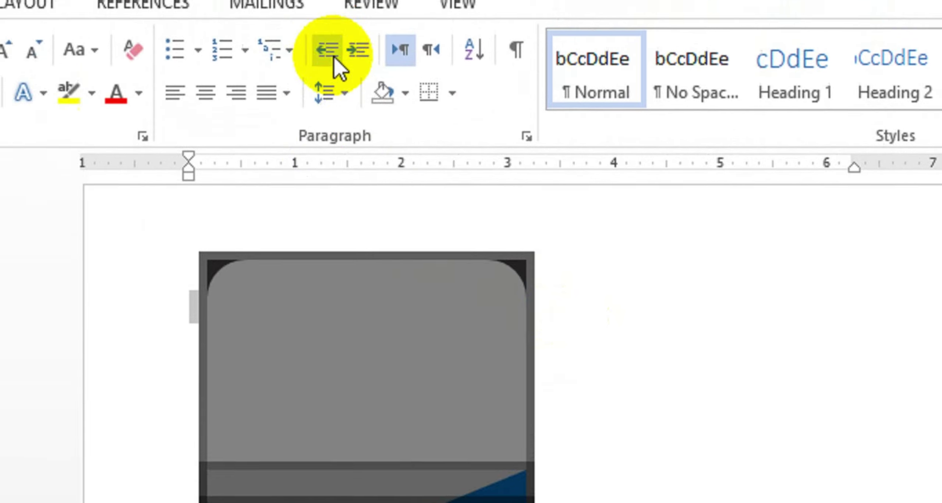
{"action": "left_click", "coordinate": [492, 463]}
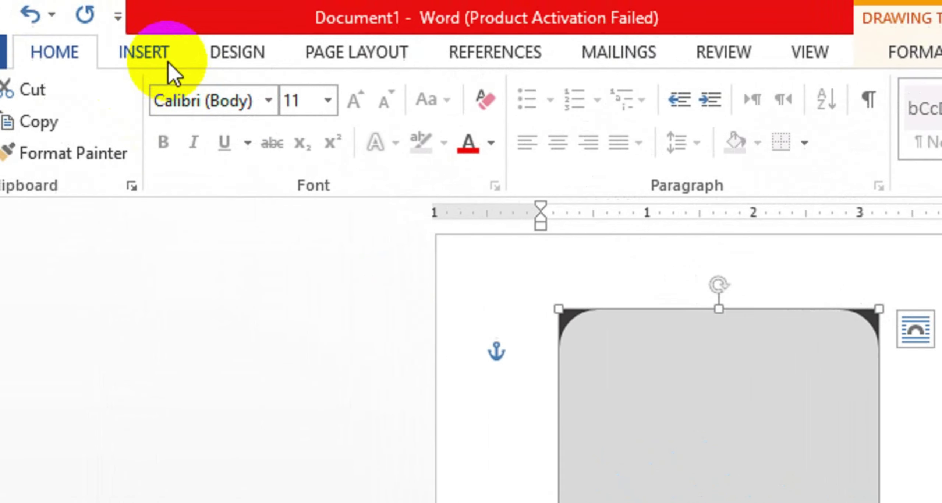
{"action": "left_click", "coordinate": [216, 61]}
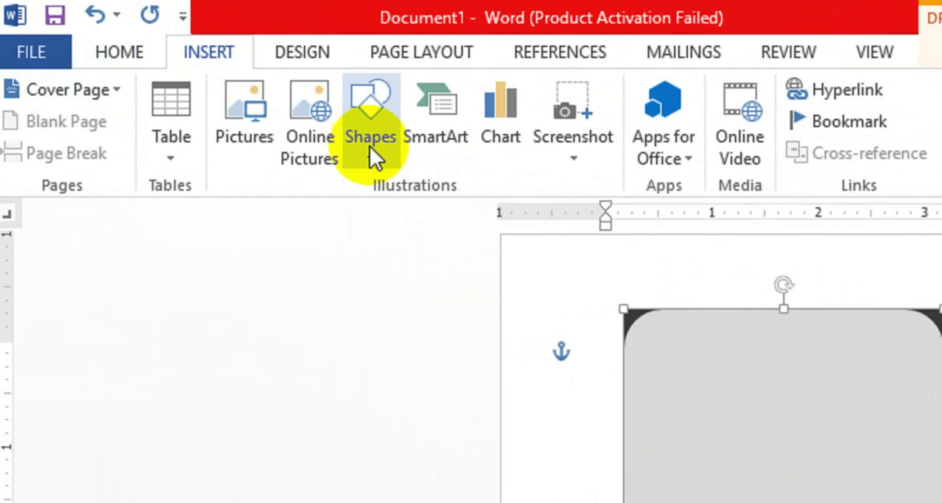
Step: Draw a rectangle over the middle of the card and nudge it right to centre it
{"action": "left_click", "coordinate": [372, 159]}
{"action": "left_click", "coordinate": [443, 227]}
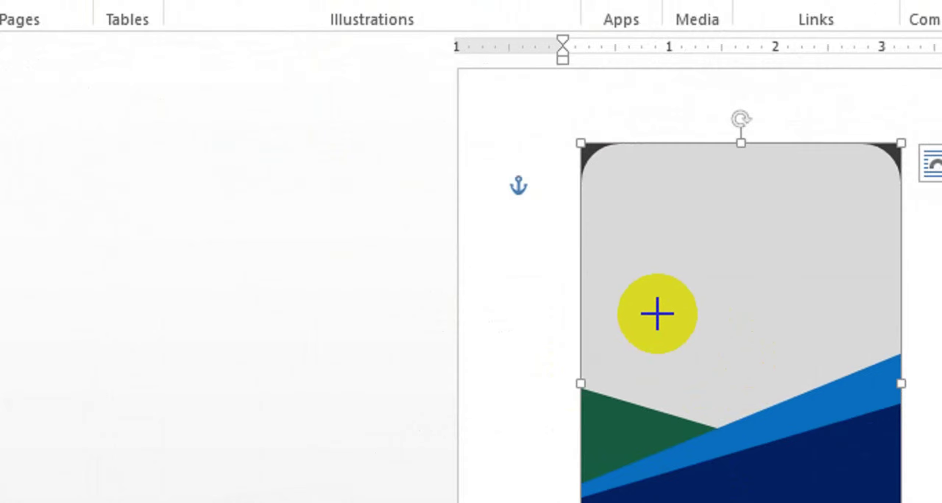
{"action": "mouse_move", "coordinate": [655, 308]}
{"action": "left_mouse_down"}
{"action": "mouse_move", "coordinate": [713, 377]}
{"action": "mouse_move", "coordinate": [696, 372]}
{"action": "left_mouse_up"}
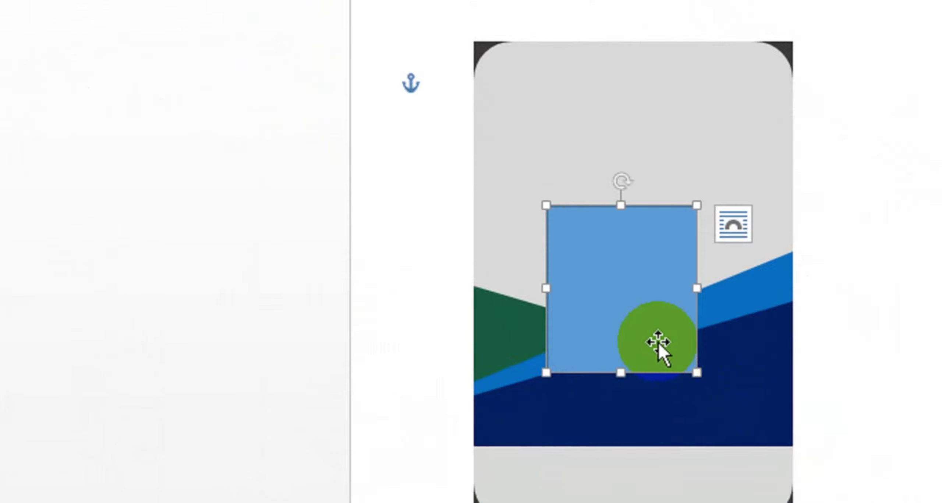
{"action": "left_click_drag", "start_coordinate": [661, 336], "coordinate": [663, 336]}
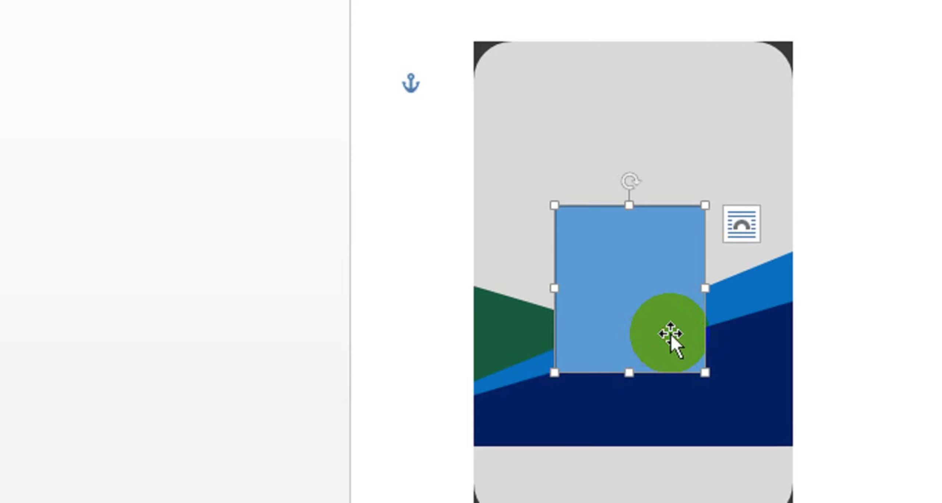
{"action": "left_click_drag", "start_coordinate": [671, 334], "coordinate": [677, 334]}
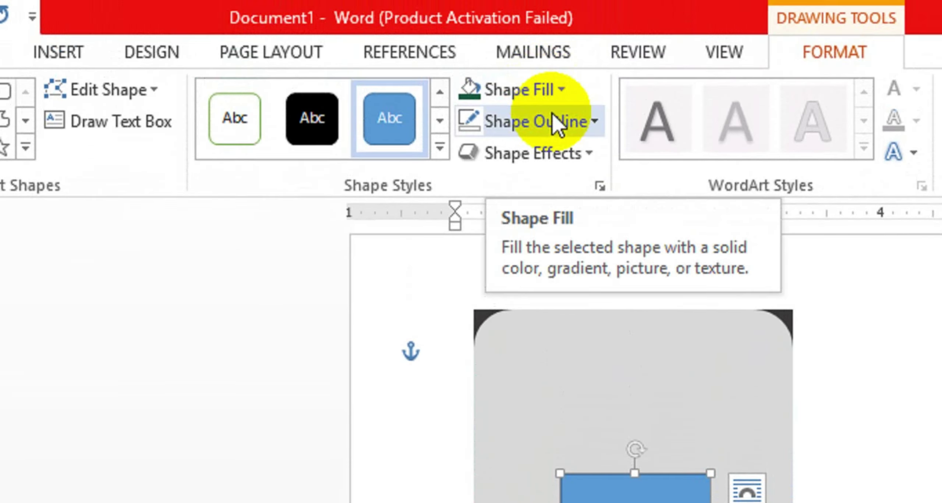
Step: Fill the centre rectangle dark grey with a light grey 4½ pt outline
{"action": "left_click", "coordinate": [546, 92]}
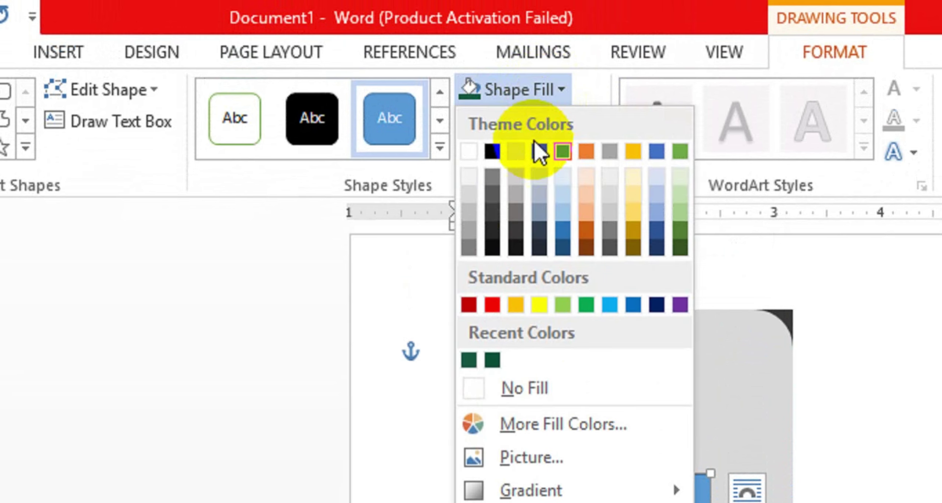
{"action": "left_click", "coordinate": [476, 189]}
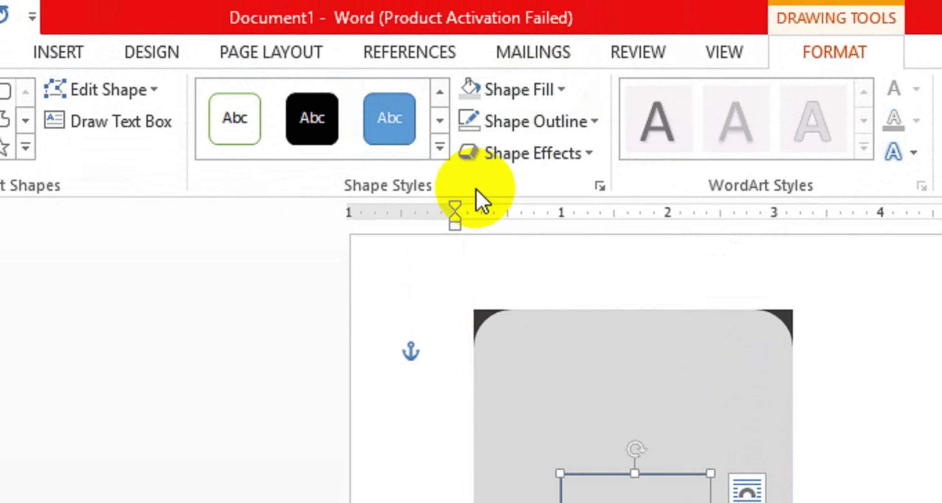
{"action": "left_click", "coordinate": [564, 122]}
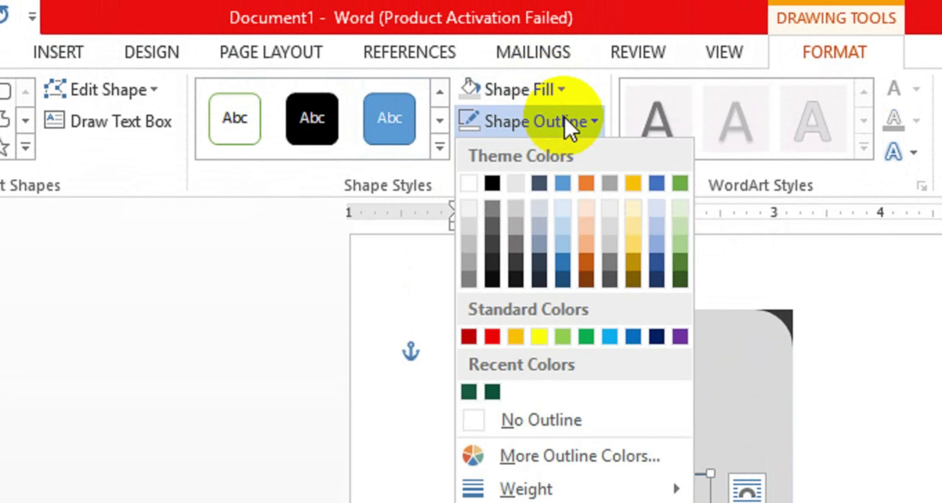
{"action": "left_click", "coordinate": [471, 230]}
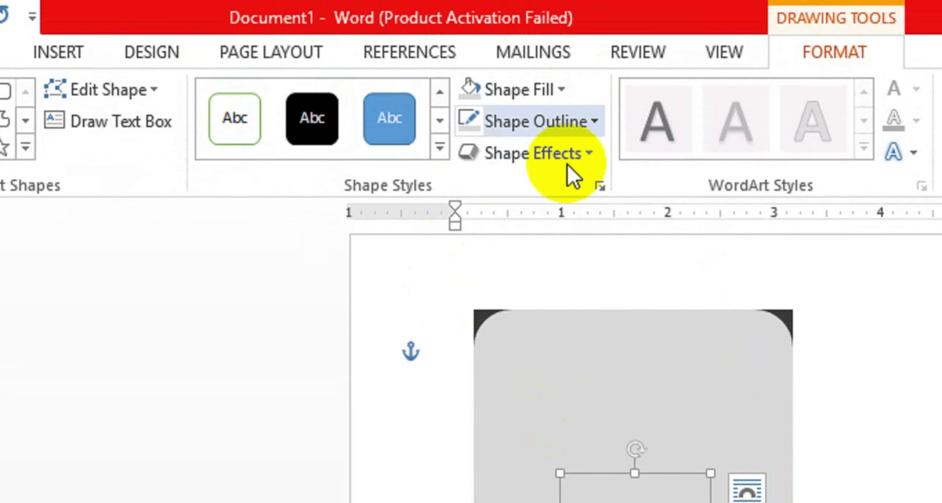
{"action": "left_click", "coordinate": [553, 88]}
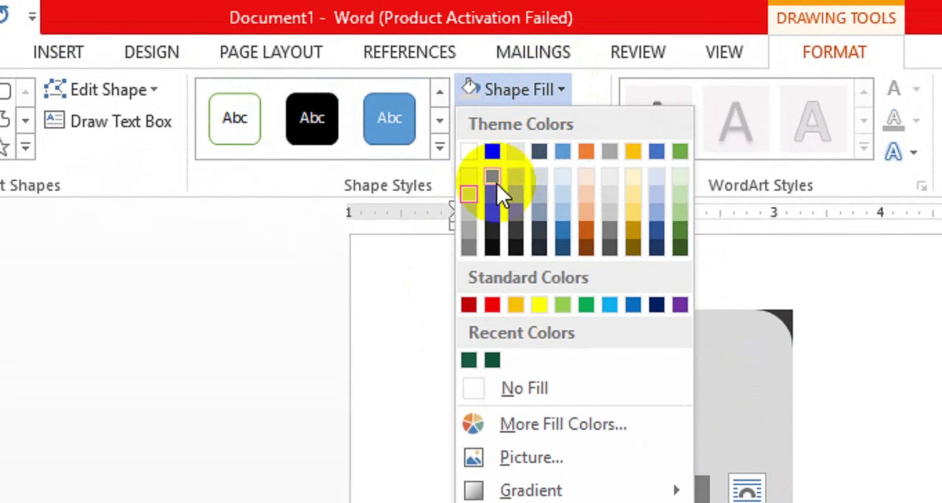
{"action": "left_click", "coordinate": [497, 183]}
{"action": "left_click", "coordinate": [540, 119]}
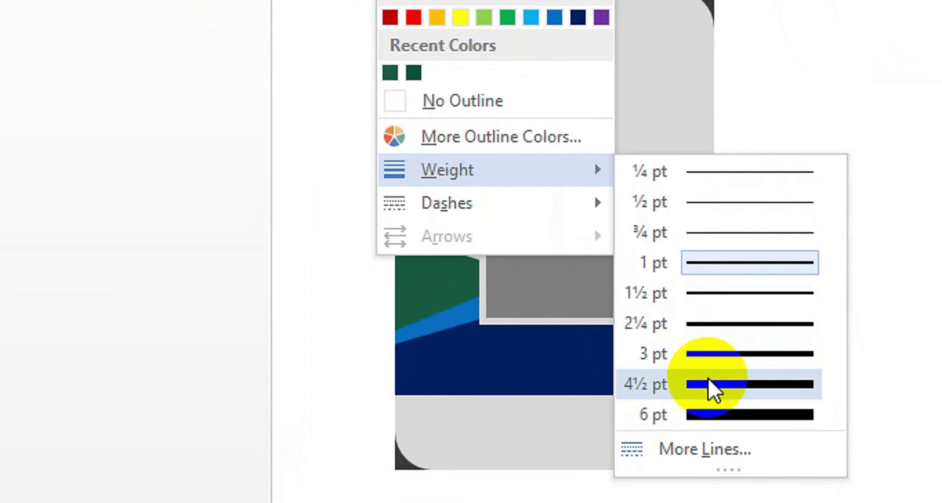
{"action": "left_click", "coordinate": [708, 378]}
{"action": "left_click", "coordinate": [643, 120]}
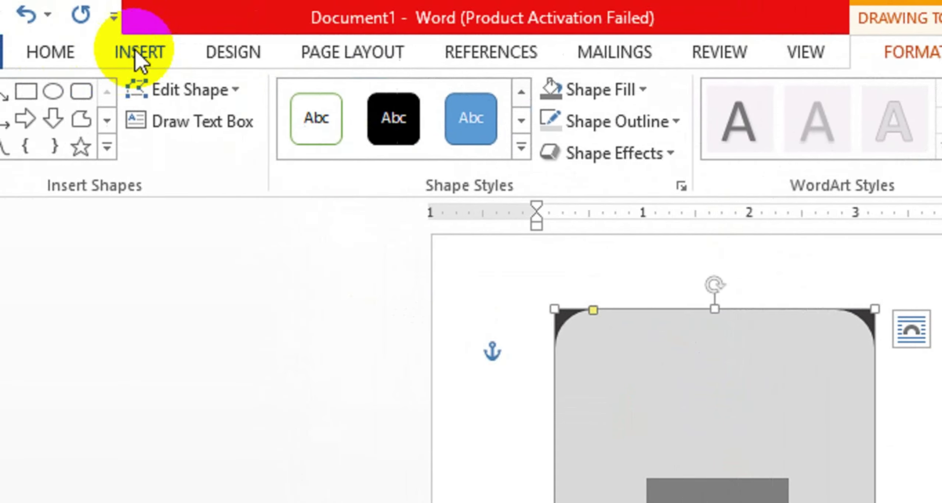
Step: Draw an oval near the top centre of the card, above the grey rectangle
{"action": "left_click", "coordinate": [143, 92]}
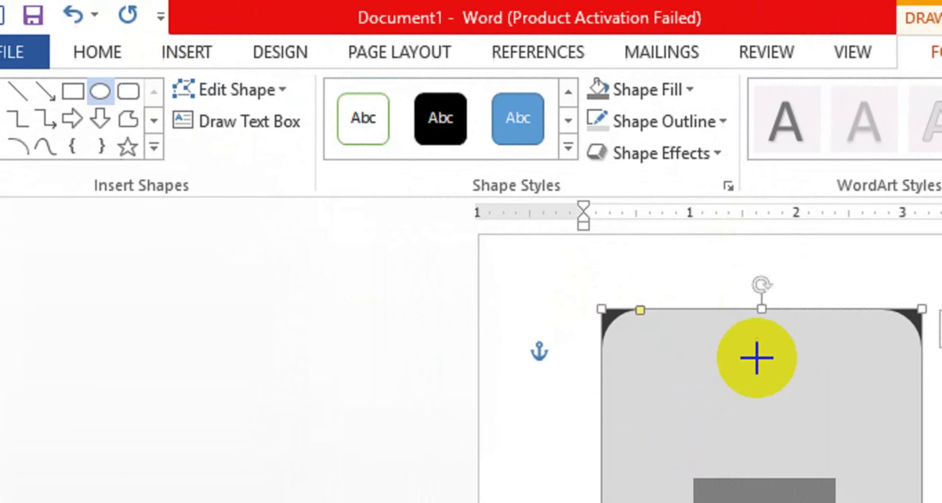
{"action": "left_click_drag", "start_coordinate": [689, 325], "coordinate": [708, 381]}
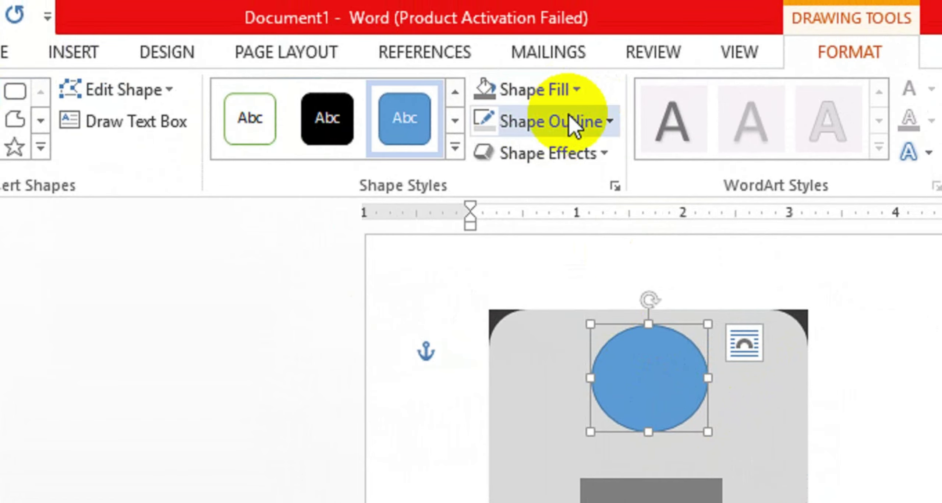
Step: Fill the oval with 'my logo ss-01.jpg' from the my logo ss folder on G:
{"action": "left_click", "coordinate": [554, 90]}
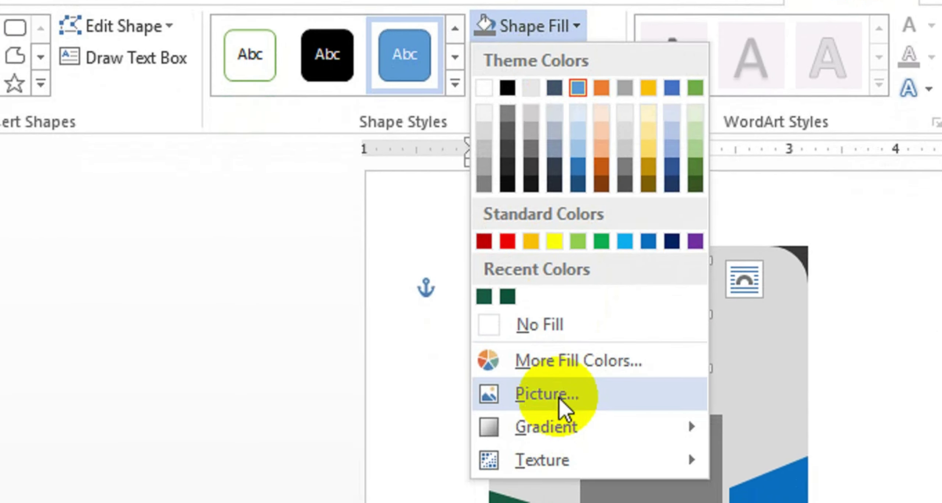
{"action": "left_click", "coordinate": [559, 398]}
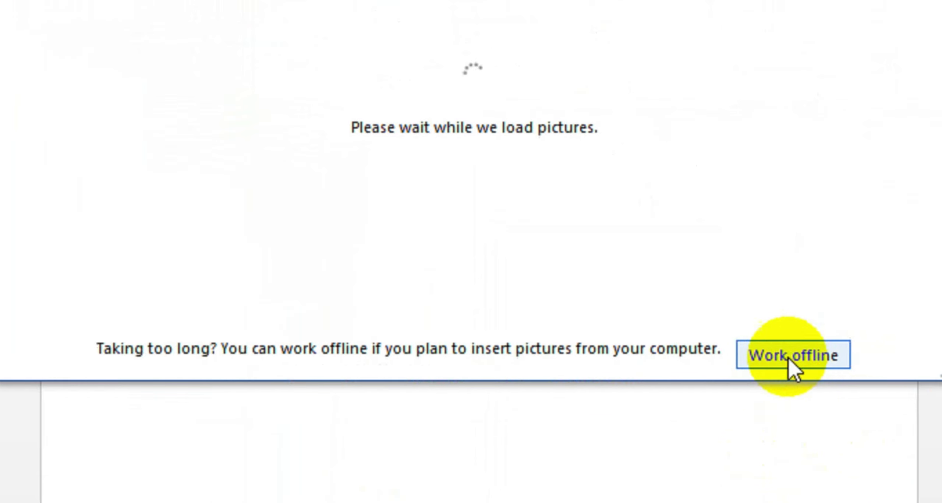
{"action": "left_click", "coordinate": [788, 358]}
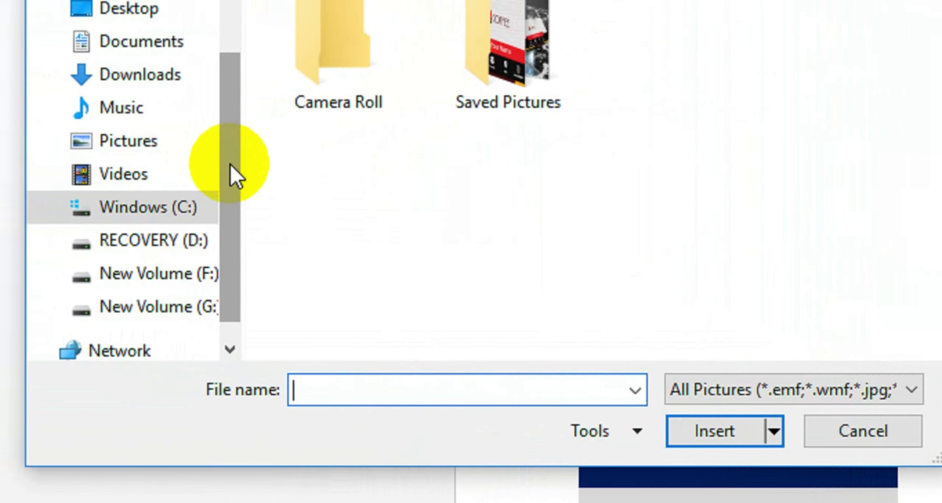
{"action": "left_click_drag", "start_coordinate": [231, 165], "coordinate": [236, 171]}
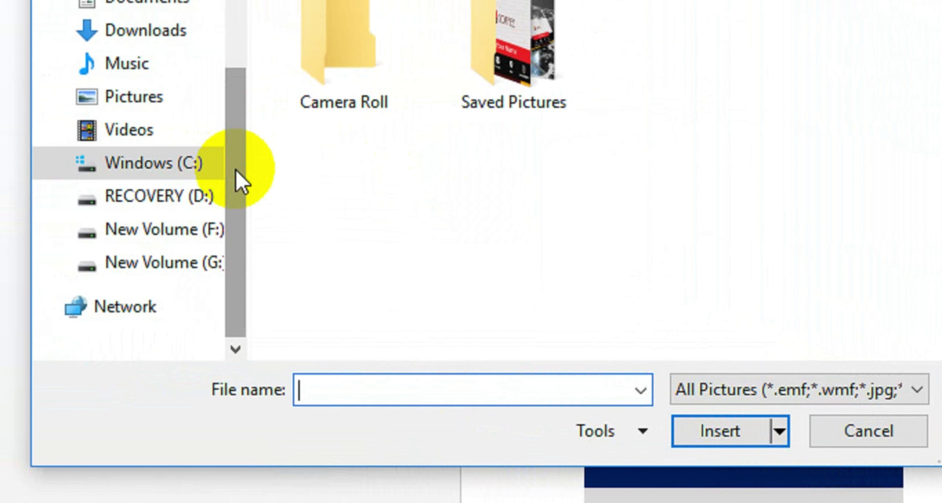
{"action": "left_click", "coordinate": [221, 265]}
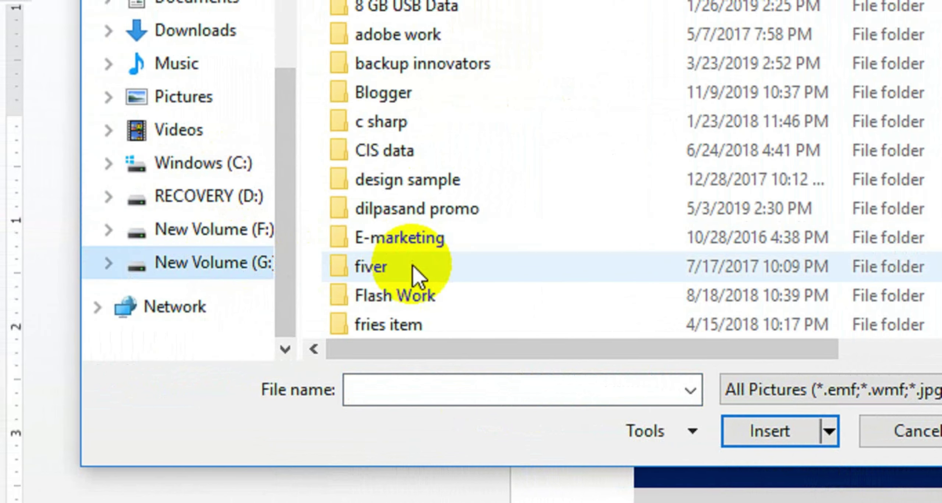
{"action": "scroll", "coordinate": [593, 300], "scroll_direction": "down", "scroll_amount": 1}
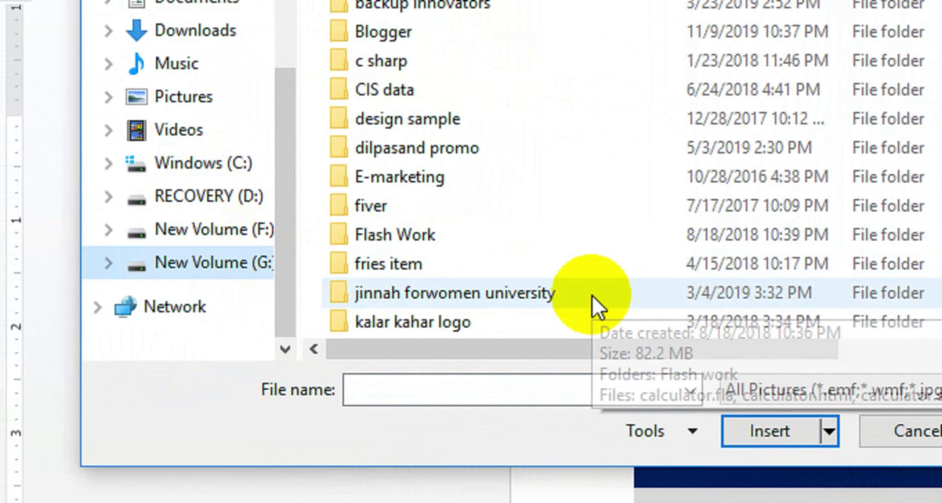
{"action": "type", "text": "my"}
{"action": "key", "text": "Return"}
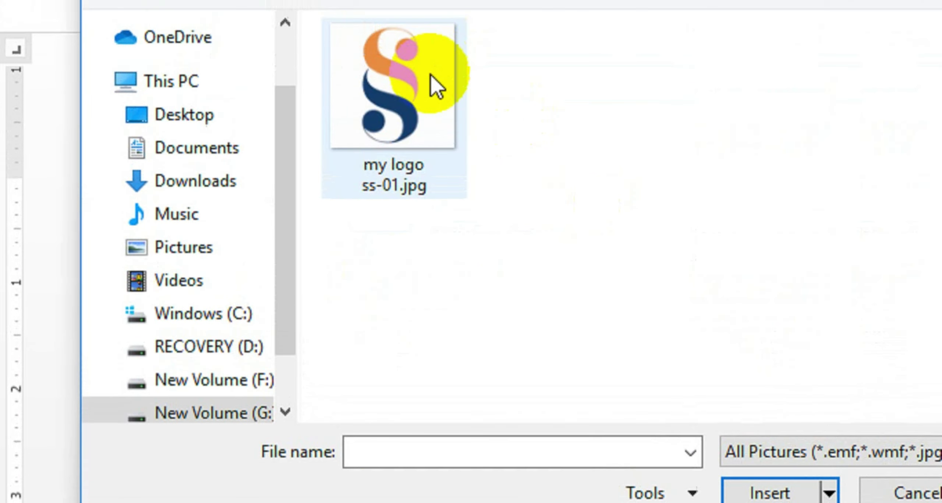
{"action": "left_click", "coordinate": [373, 127]}
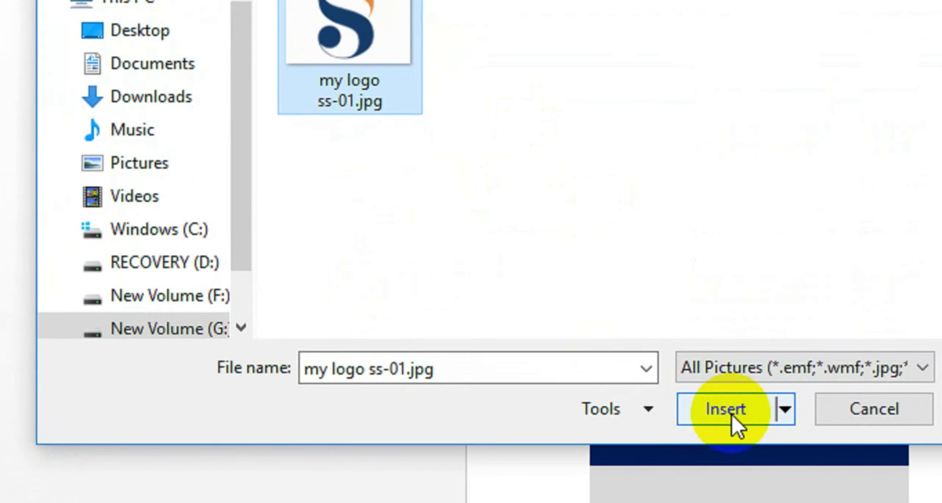
{"action": "left_click", "coordinate": [708, 383]}
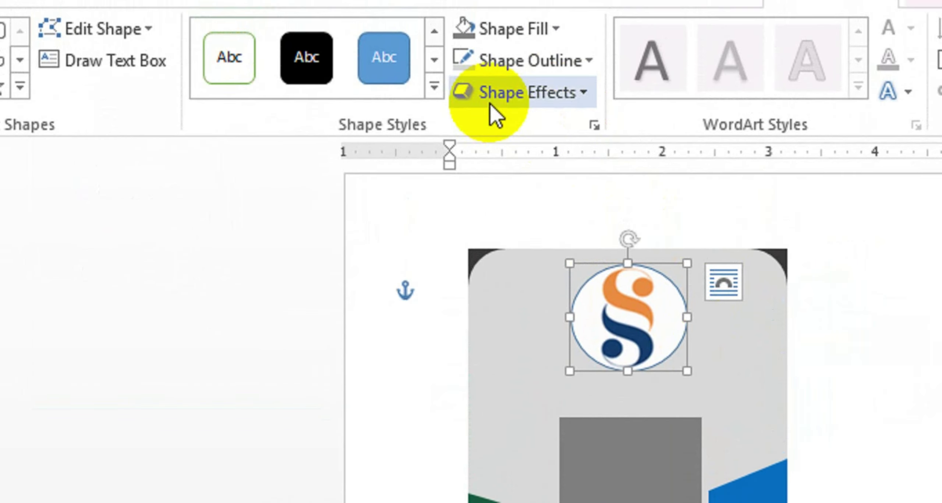
Step: Remove the logo circle's outline and give it an outer drop shadow
{"action": "left_click", "coordinate": [530, 97]}
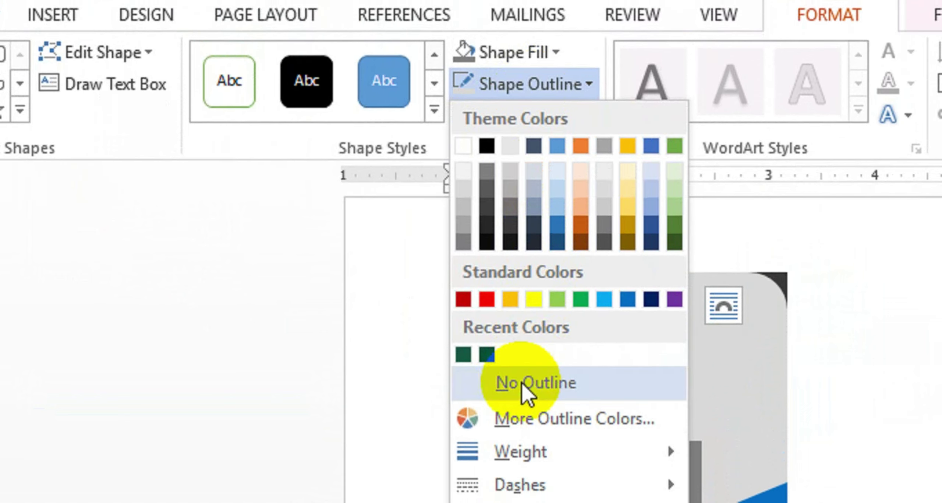
{"action": "left_click", "coordinate": [521, 382]}
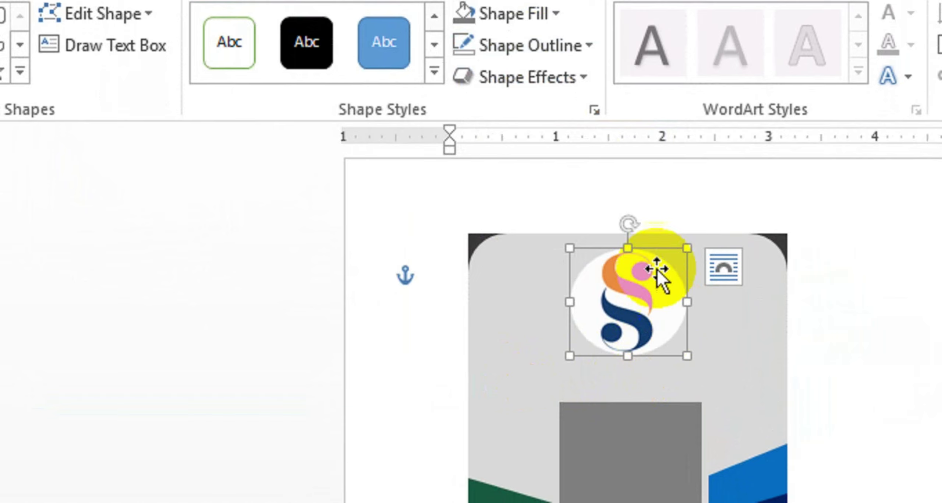
{"action": "left_click", "coordinate": [574, 79]}
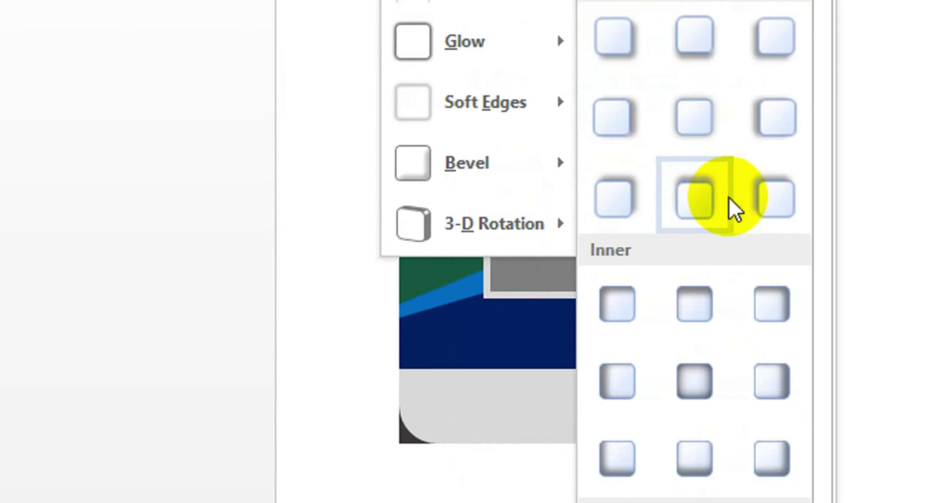
{"action": "left_click", "coordinate": [766, 206]}
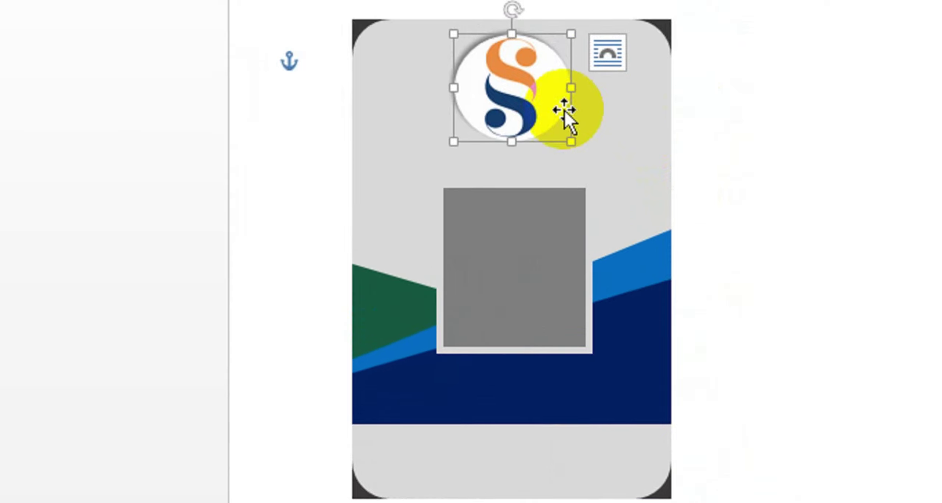
Step: Shrink the logo badge slightly and centre it at the top of the card
{"action": "left_click", "coordinate": [610, 127]}
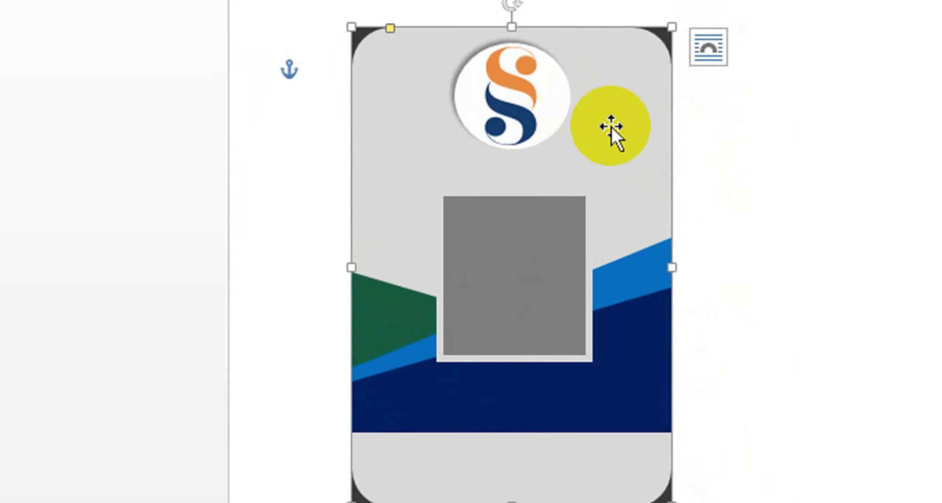
{"action": "key", "text": "Tab"}
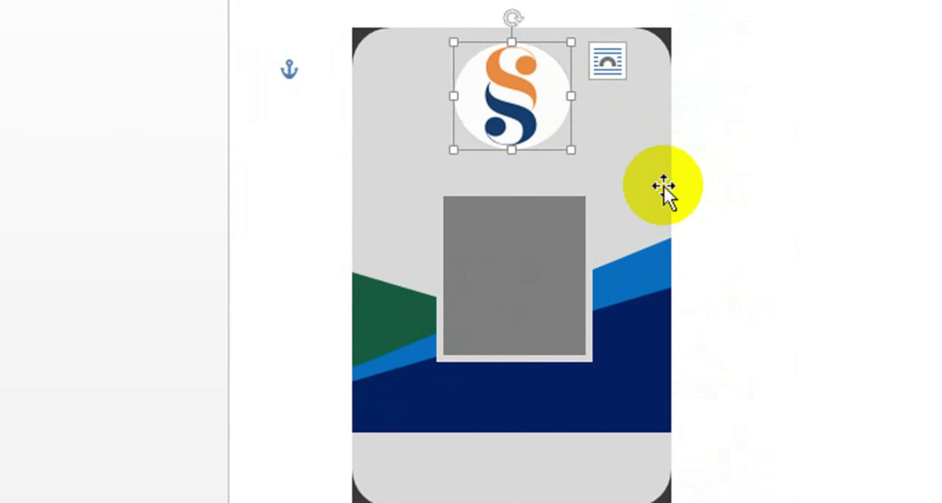
{"action": "scroll", "coordinate": [519, 165], "scroll_direction": "up", "scroll_amount": 2}
{"action": "left_click_drag", "start_coordinate": [522, 111], "coordinate": [515, 126]}
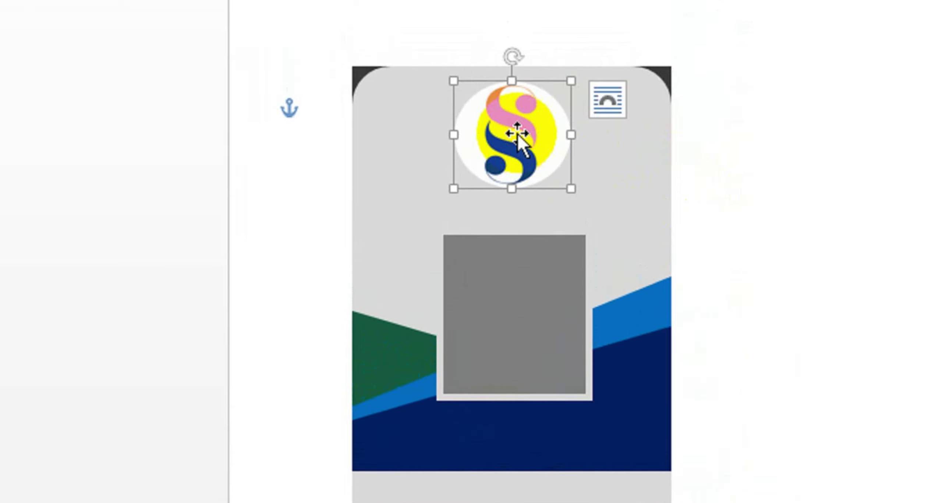
{"action": "left_click", "coordinate": [538, 299]}
{"action": "scroll", "coordinate": [566, 357], "scroll_direction": "down", "scroll_amount": 1}
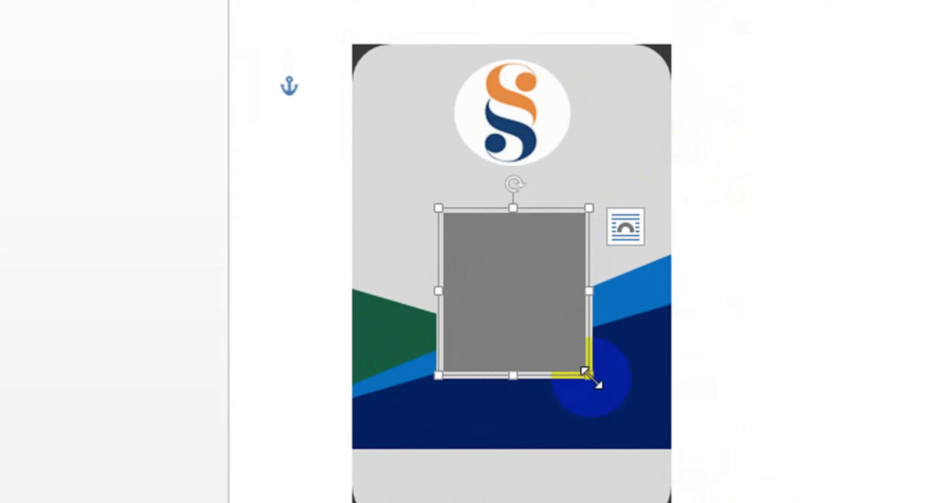
{"action": "left_click", "coordinate": [567, 159]}
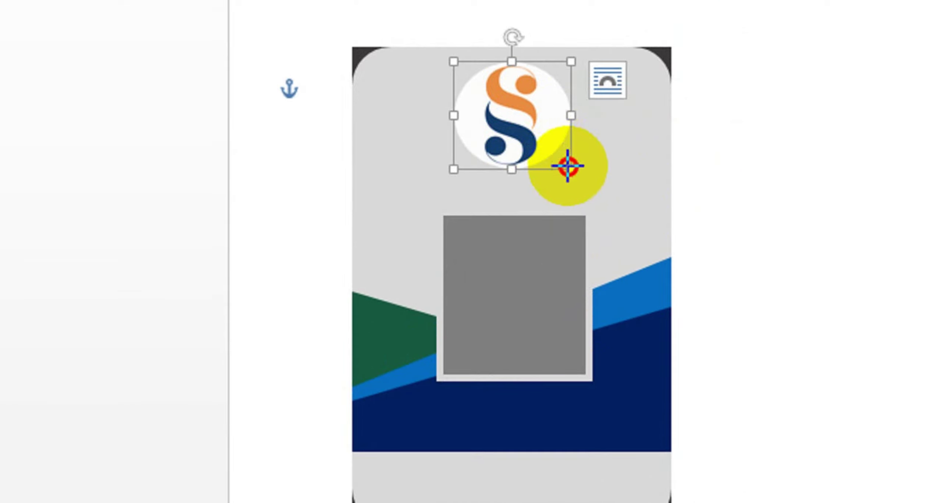
{"action": "left_click_drag", "start_coordinate": [568, 167], "coordinate": [546, 144]}
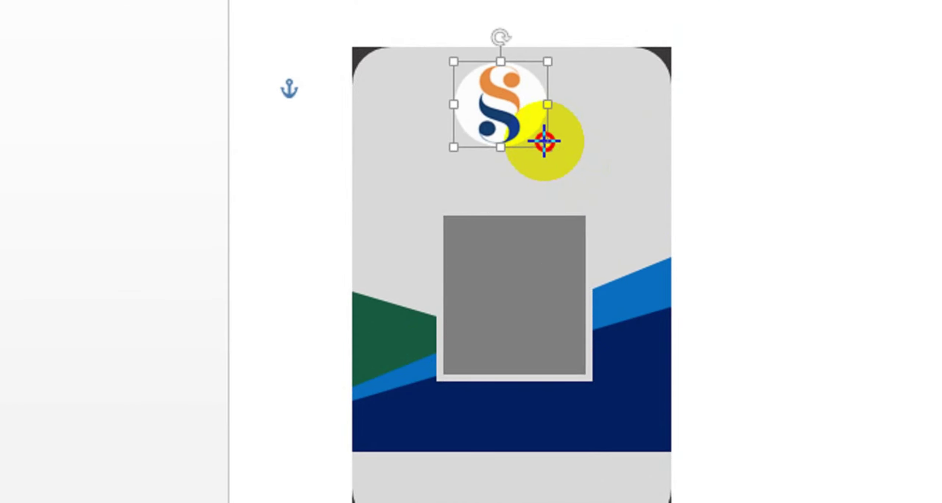
{"action": "left_click_drag", "start_coordinate": [515, 126], "coordinate": [524, 126]}
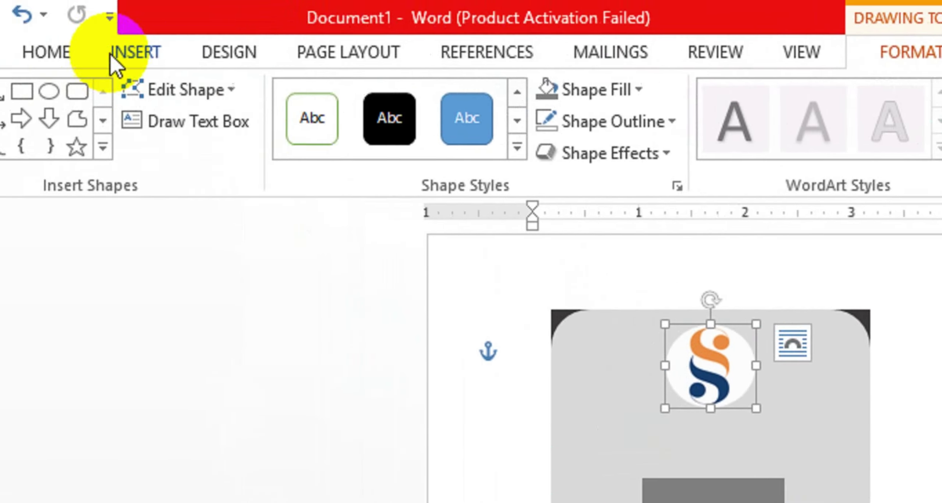
Step: Draw a text box on the blank page to the right of the card
{"action": "left_click", "coordinate": [214, 57]}
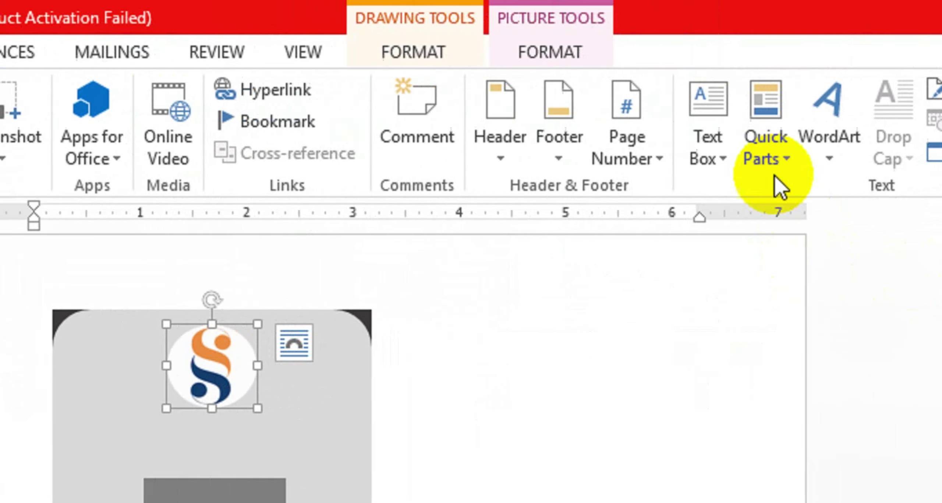
{"action": "left_click", "coordinate": [692, 149]}
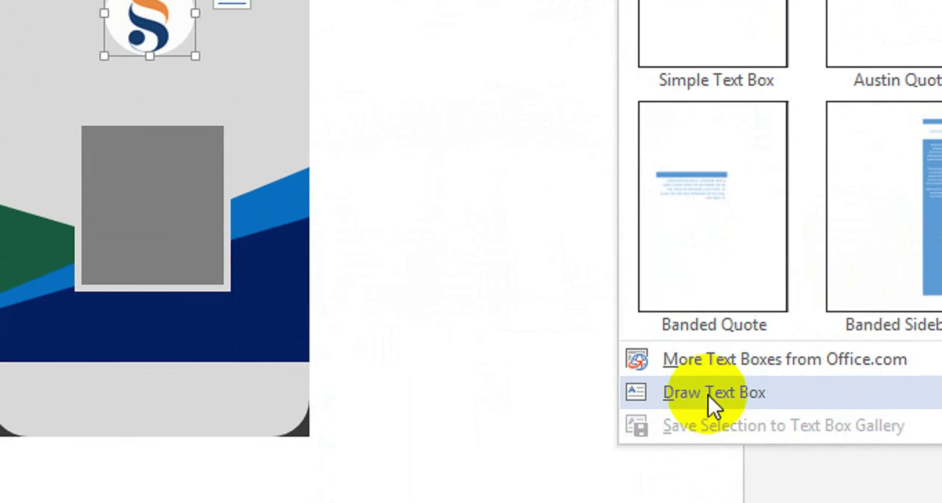
{"action": "left_click", "coordinate": [711, 398]}
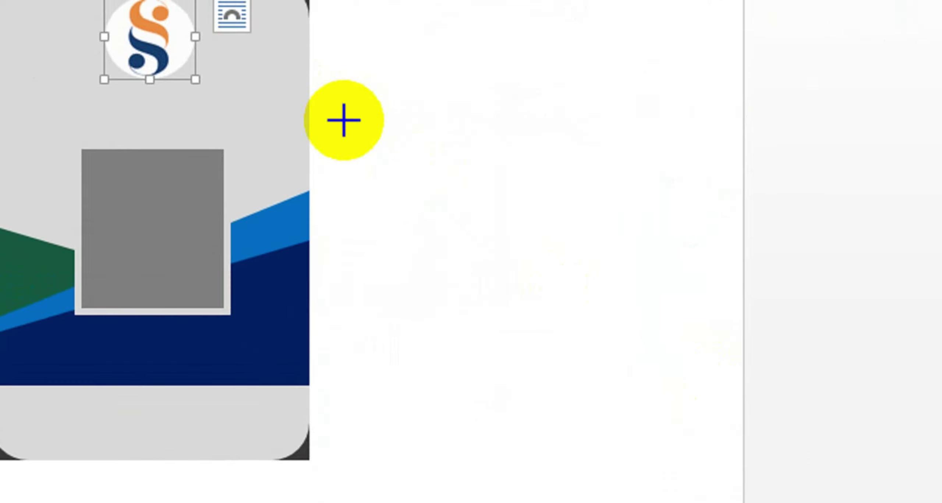
{"action": "left_click_drag", "start_coordinate": [344, 126], "coordinate": [467, 183]}
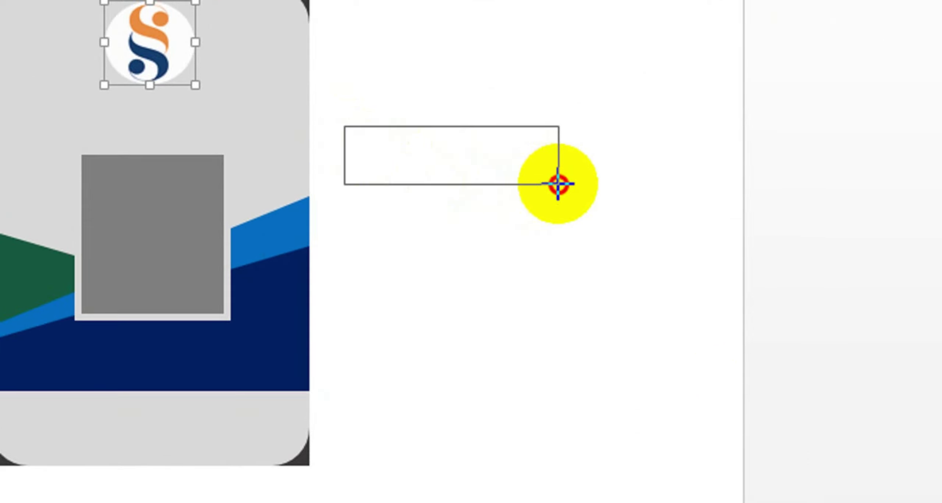
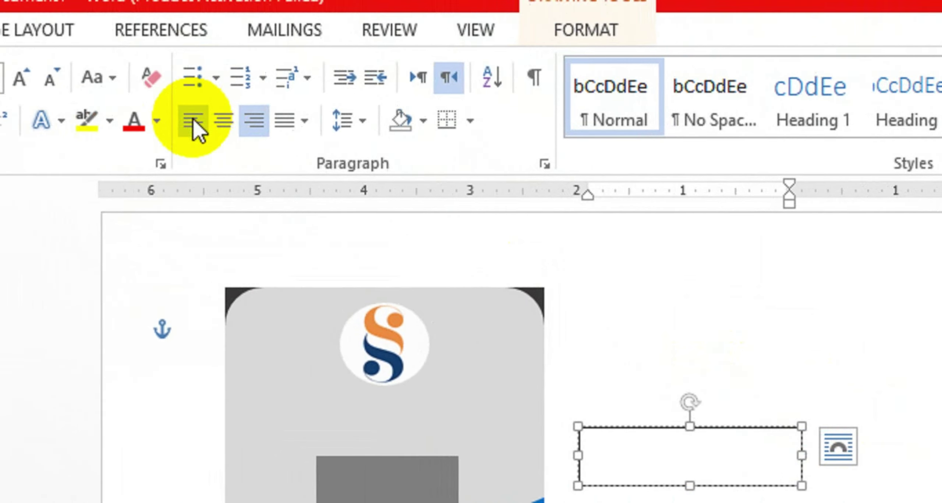
Step: Set the empty text box to left-aligned, left-to-right text and type 'Company Name'
{"action": "left_click", "coordinate": [129, 67]}
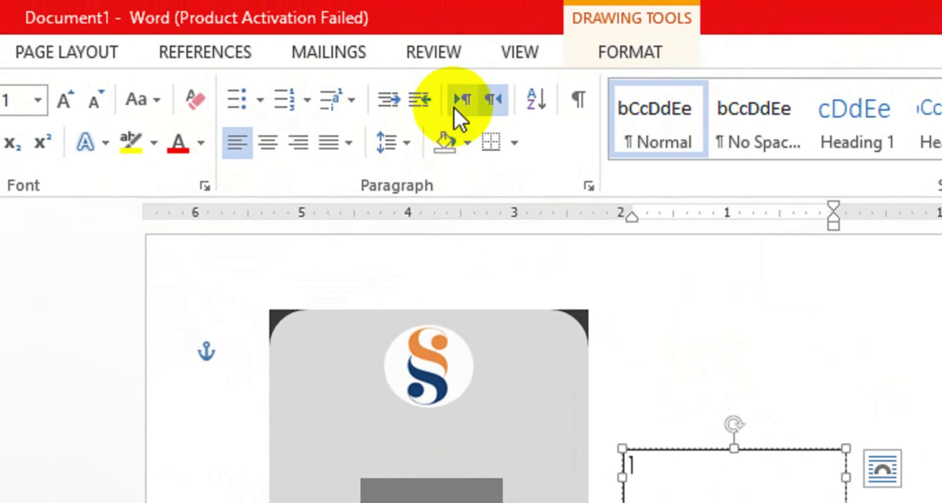
{"action": "left_click", "coordinate": [462, 93]}
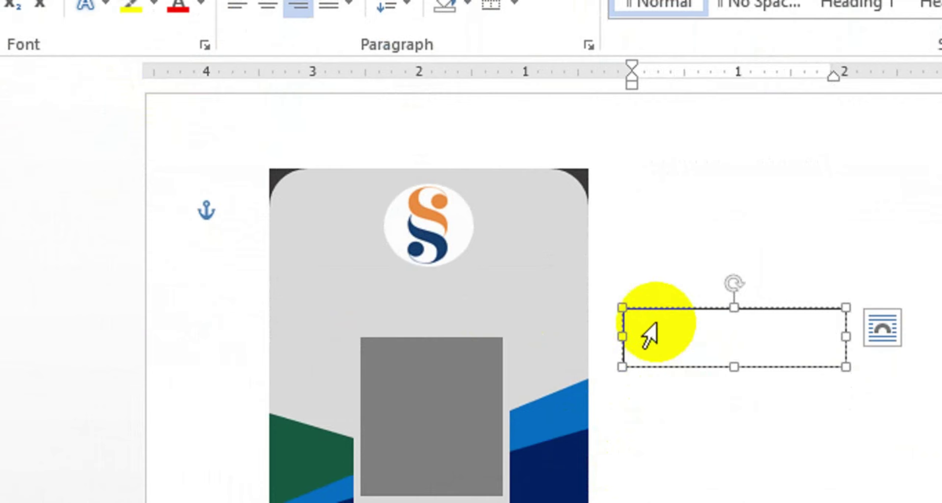
{"action": "left_click", "coordinate": [239, 124]}
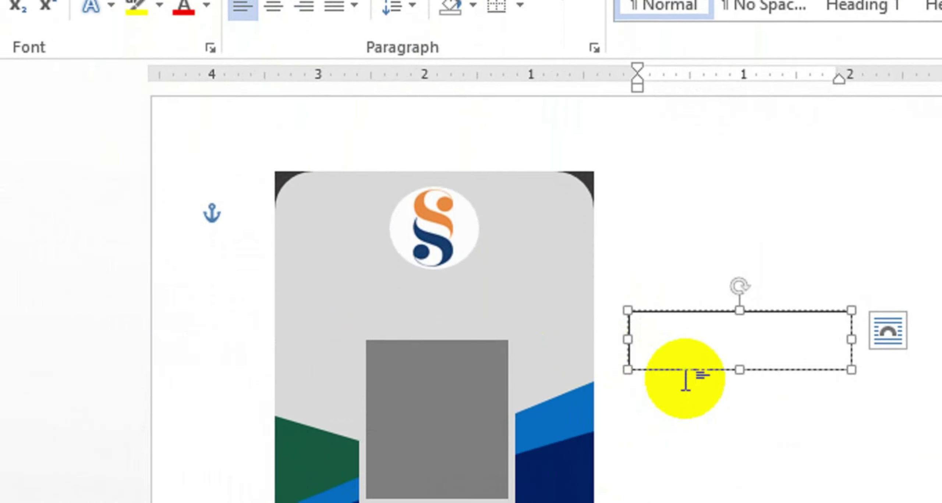
{"action": "type", "text": "Company Name"}
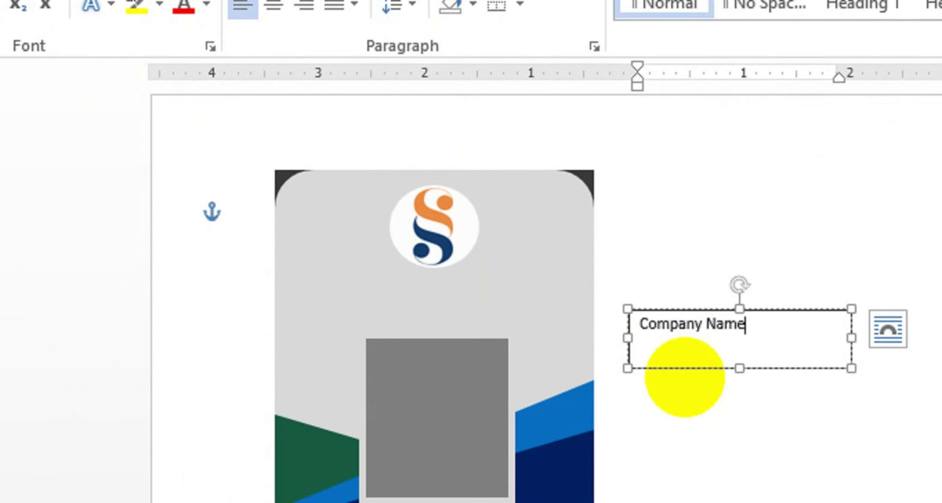
Step: Select all the Company Name text and format it in AR JULIAN at 20 pt
{"action": "key", "text": "ctrl+a"}
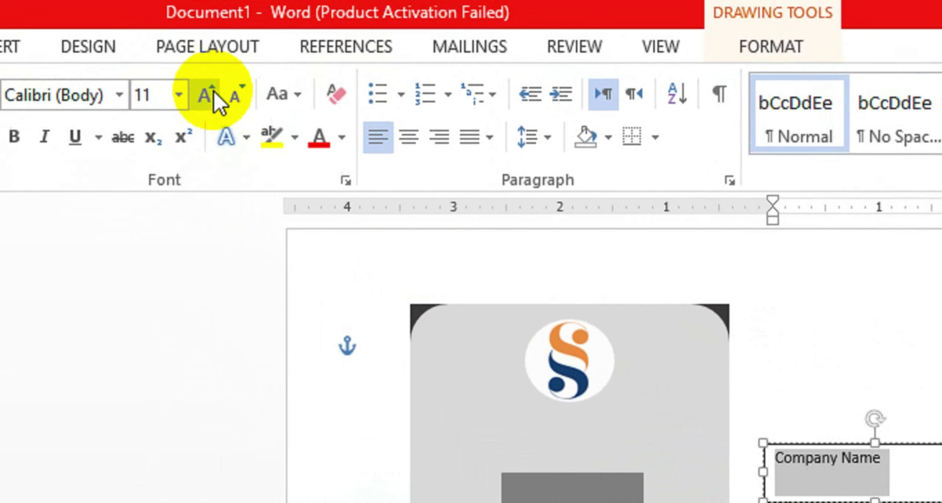
{"action": "left_click", "coordinate": [208, 96]}
{"action": "left_click", "coordinate": [208, 96]}
{"action": "left_click", "coordinate": [208, 96]}
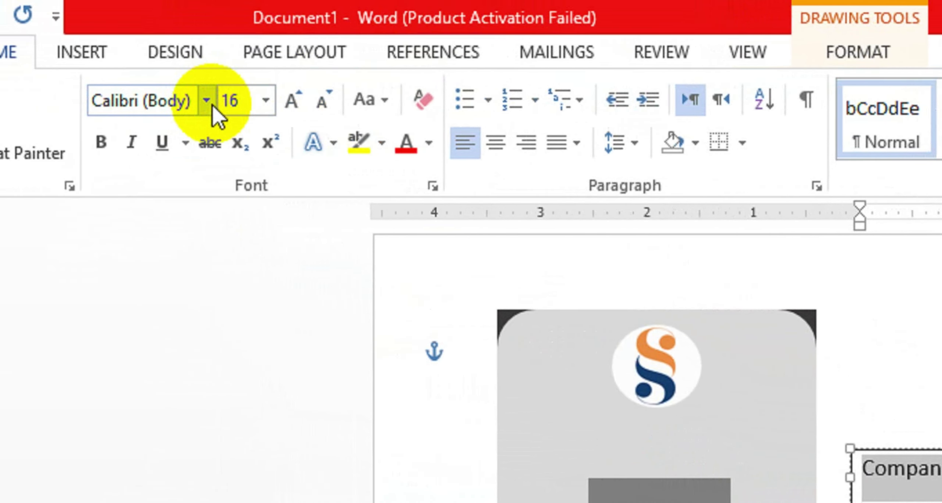
{"action": "left_click", "coordinate": [207, 100]}
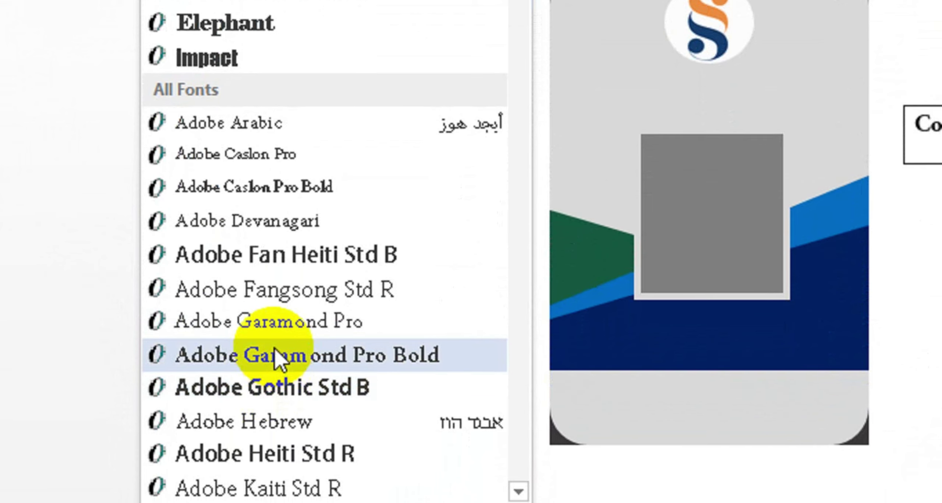
{"action": "scroll", "coordinate": [276, 383], "scroll_direction": "down", "scroll_amount": 2}
{"action": "scroll", "coordinate": [280, 385], "scroll_direction": "down", "scroll_amount": 3}
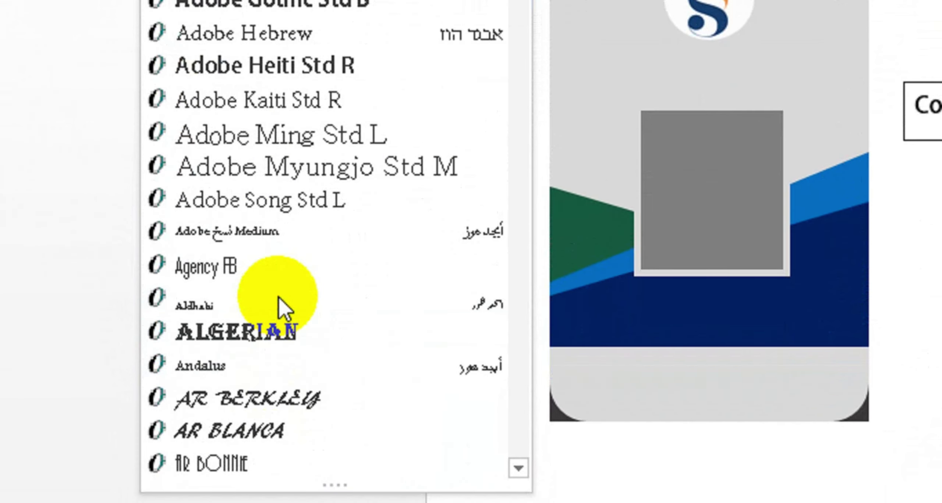
{"action": "scroll", "coordinate": [258, 311], "scroll_direction": "down", "scroll_amount": 5}
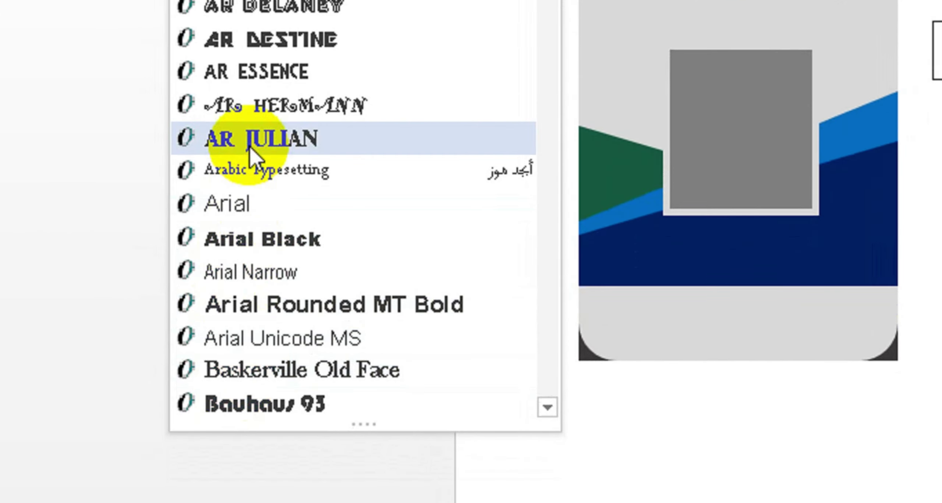
{"action": "left_click", "coordinate": [250, 145]}
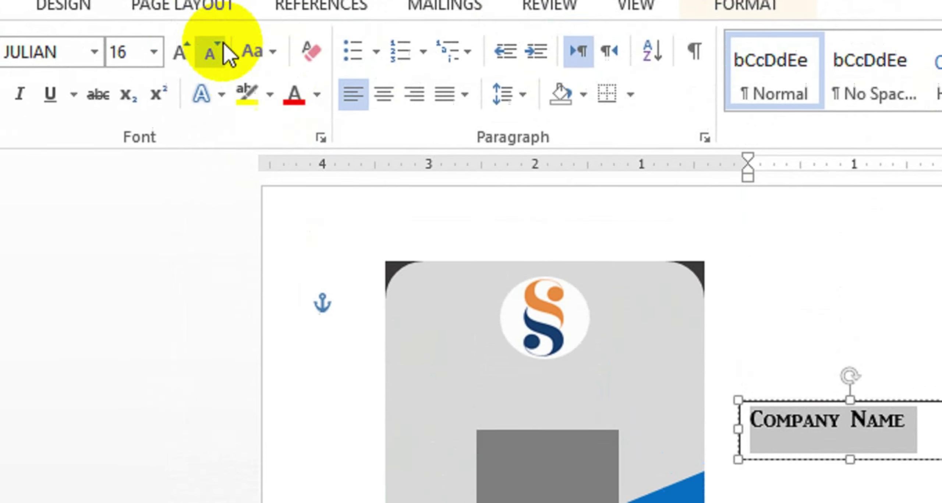
{"action": "left_click", "coordinate": [190, 50]}
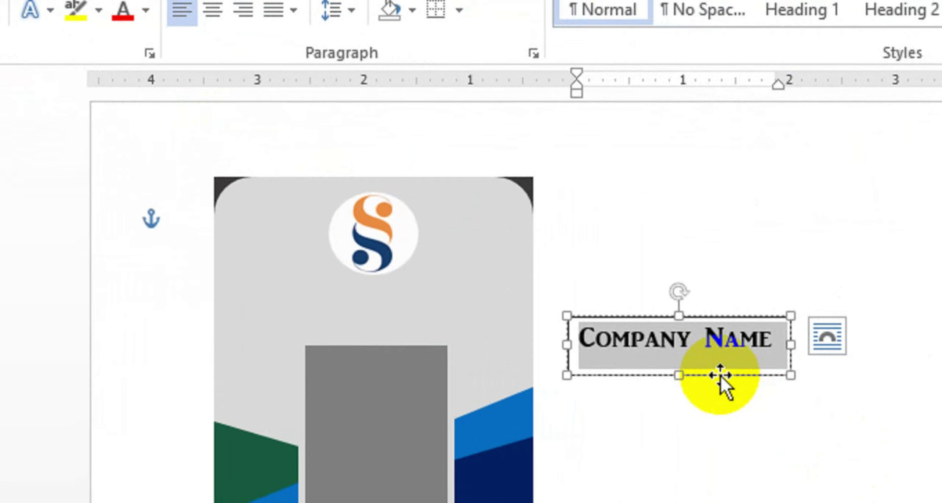
Step: Move the Company Name box onto the card below the logo and set its fill to No Fill
{"action": "mouse_move", "coordinate": [721, 375]}
{"action": "left_mouse_down"}
{"action": "mouse_move", "coordinate": [431, 322]}
{"action": "mouse_move", "coordinate": [411, 336]}
{"action": "left_mouse_up"}
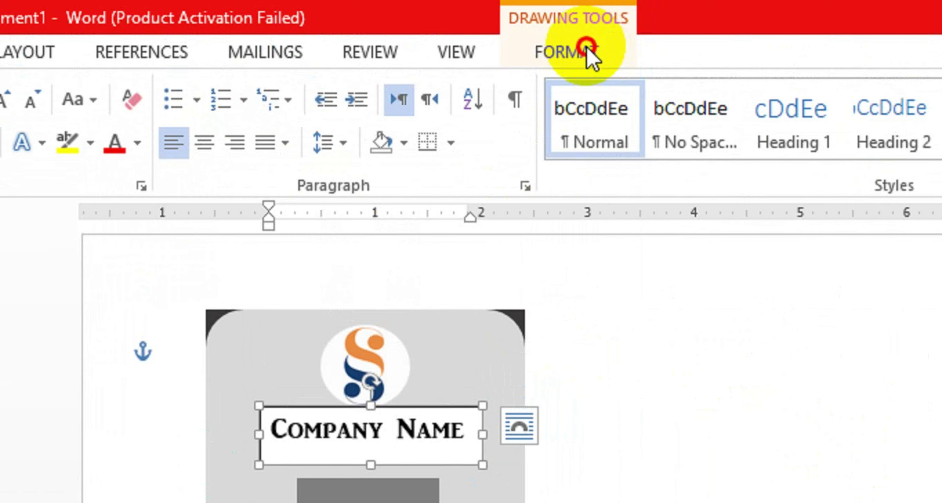
{"action": "left_click", "coordinate": [589, 52]}
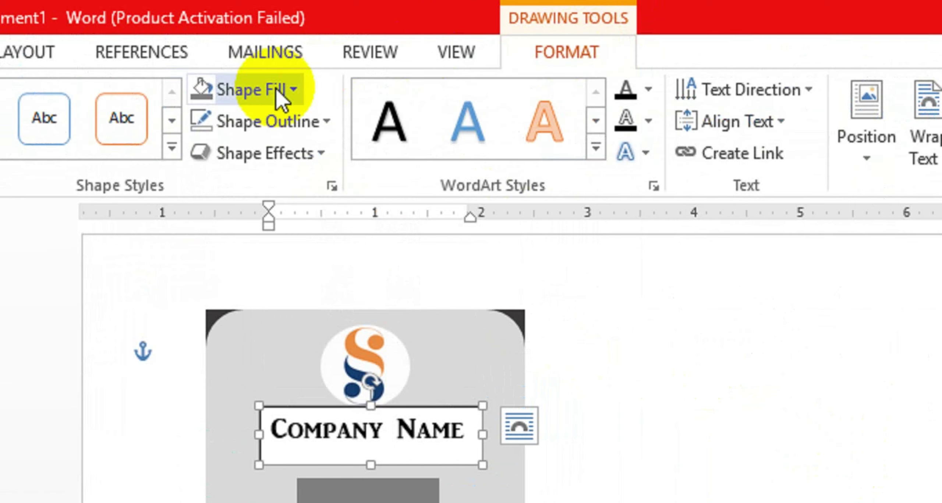
{"action": "left_click", "coordinate": [258, 92]}
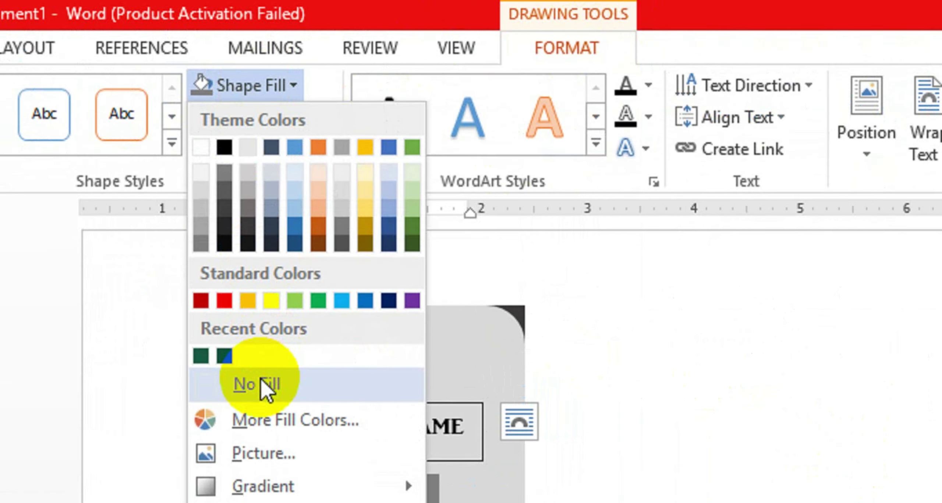
{"action": "left_click", "coordinate": [263, 387]}
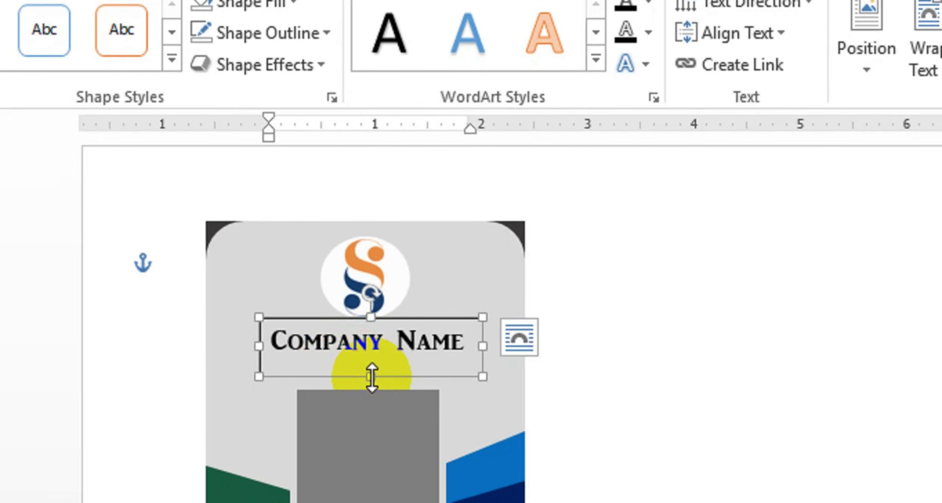
Step: Shorten the Company Name box and give it a square-dot dashed outline
{"action": "left_click_drag", "start_coordinate": [372, 376], "coordinate": [371, 365]}
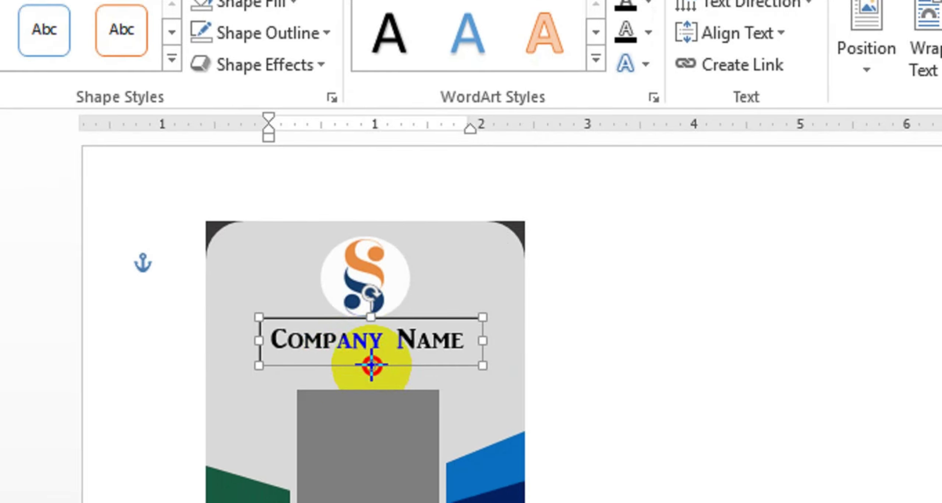
{"action": "left_click", "coordinate": [312, 120]}
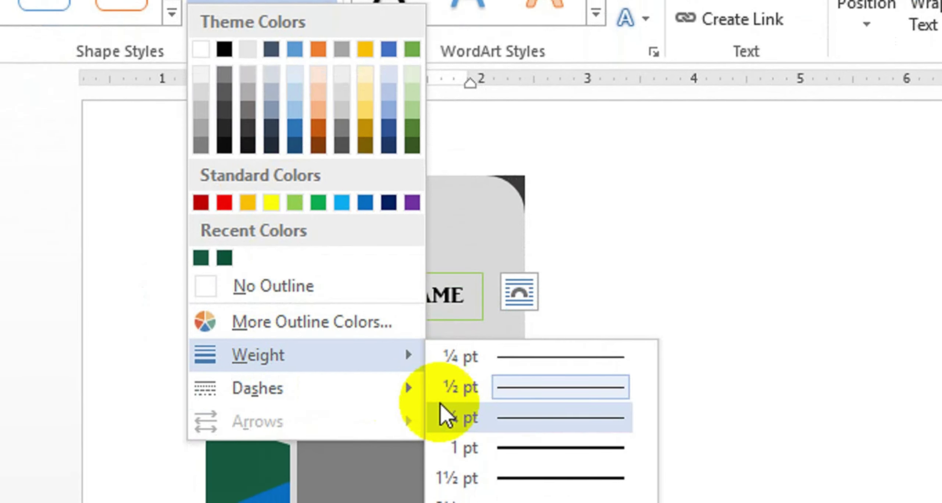
{"action": "mouse_move", "coordinate": [257, 344]}
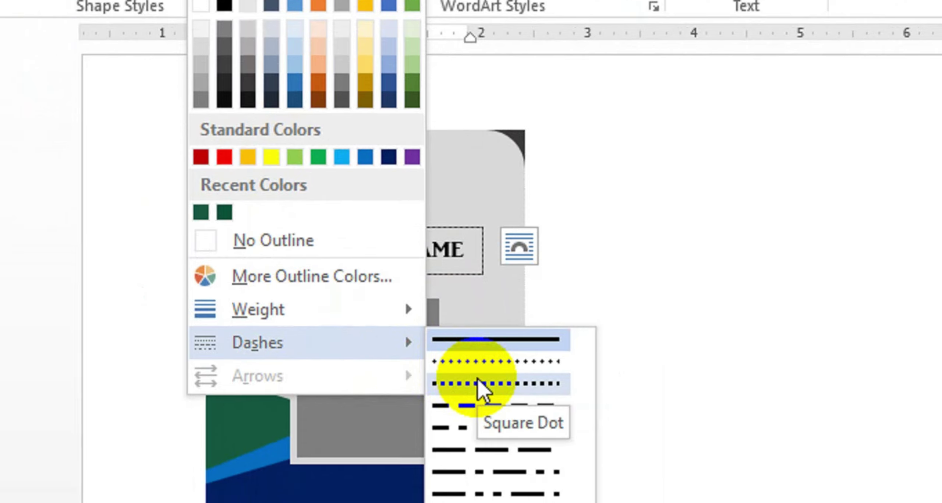
{"action": "left_click", "coordinate": [478, 384]}
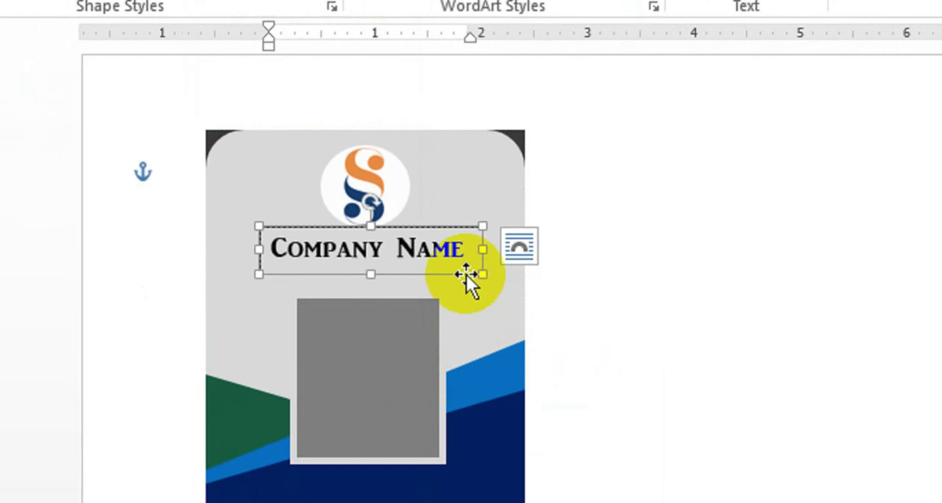
{"action": "left_click", "coordinate": [473, 304]}
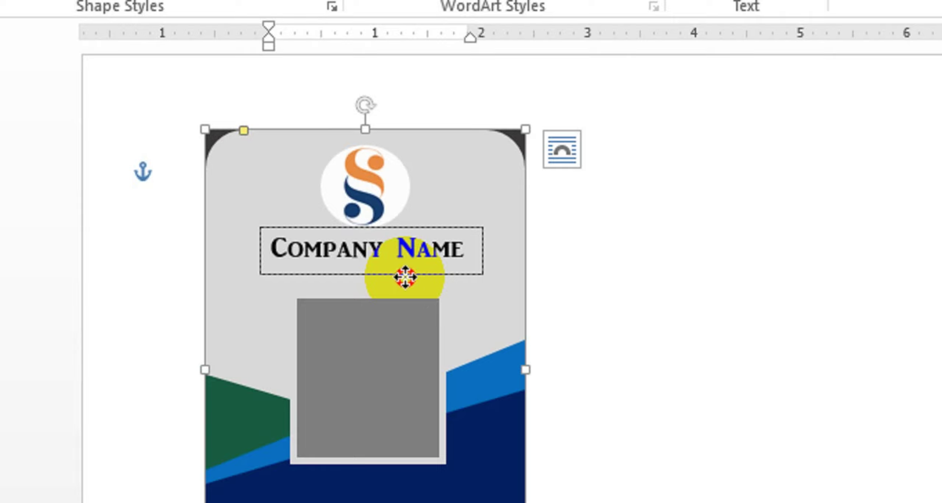
{"action": "left_click_drag", "start_coordinate": [406, 277], "coordinate": [399, 378]}
Step: Undo the accidental card move and reposition the Company Name box on the card
{"action": "key", "text": "ctrl+z"}
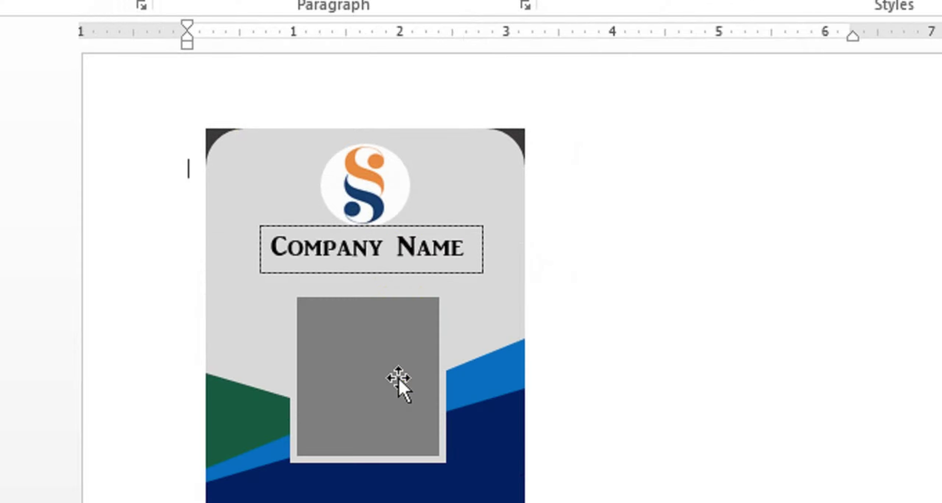
{"action": "left_click", "coordinate": [406, 272]}
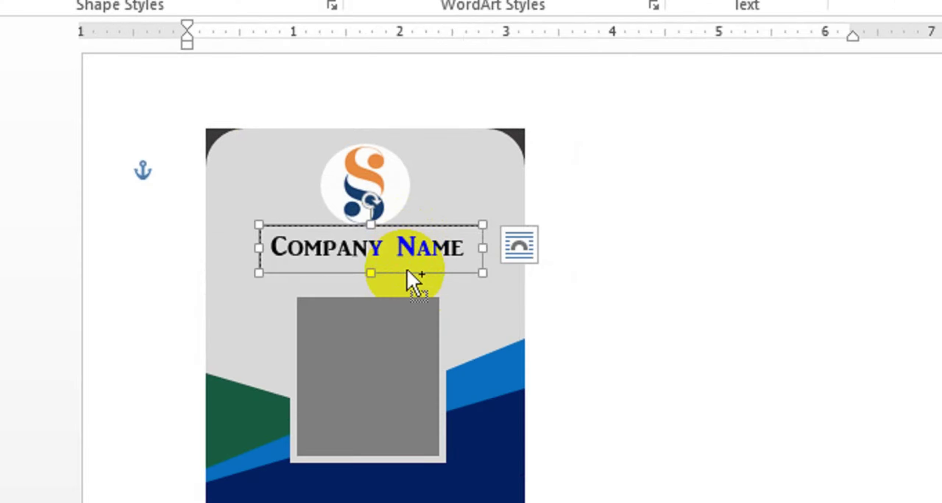
{"action": "mouse_move", "coordinate": [408, 274]}
{"action": "left_mouse_down"}
{"action": "mouse_move", "coordinate": [380, 386]}
{"action": "mouse_move", "coordinate": [398, 375]}
{"action": "left_mouse_up"}
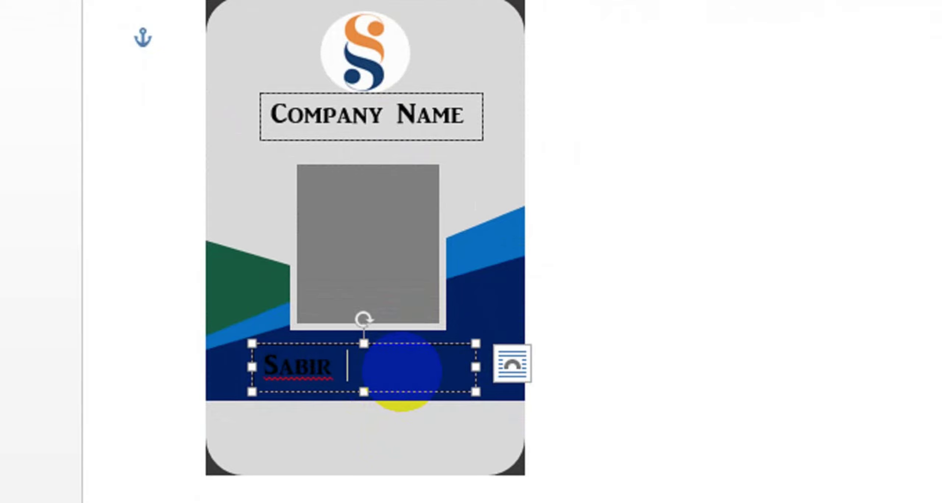
{"action": "scroll", "coordinate": [318, 355], "scroll_direction": "down", "scroll_amount": 1}
{"action": "type", "text": "Shafiq"}
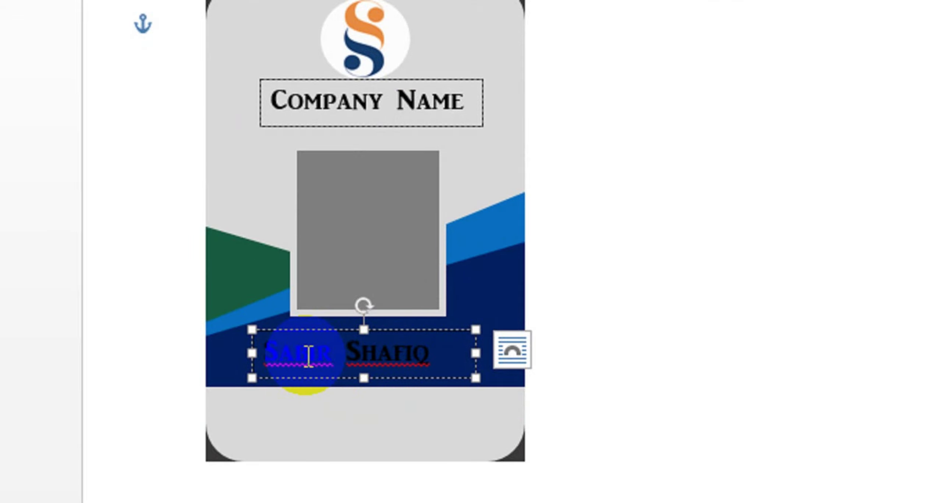
Step: Choose Ignore All for both red-underlined words of the cardholder's name
{"action": "right_click", "coordinate": [308, 356]}
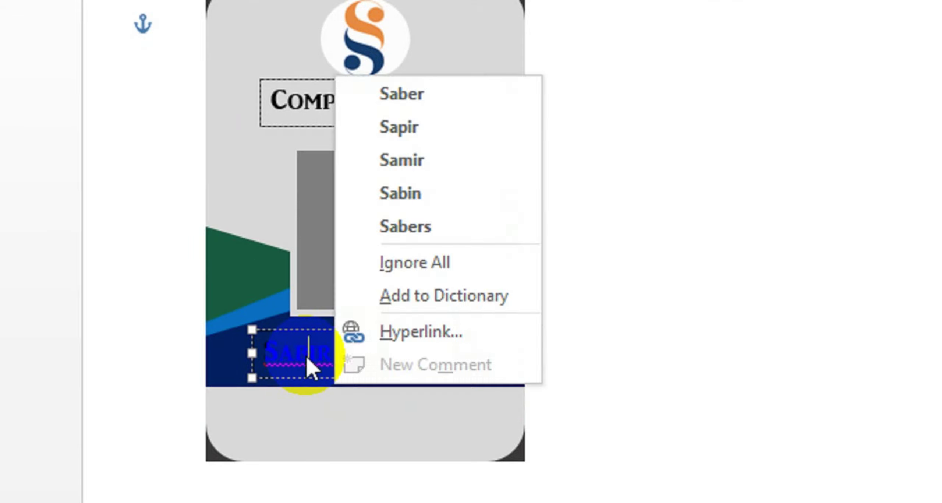
{"action": "left_click", "coordinate": [417, 273]}
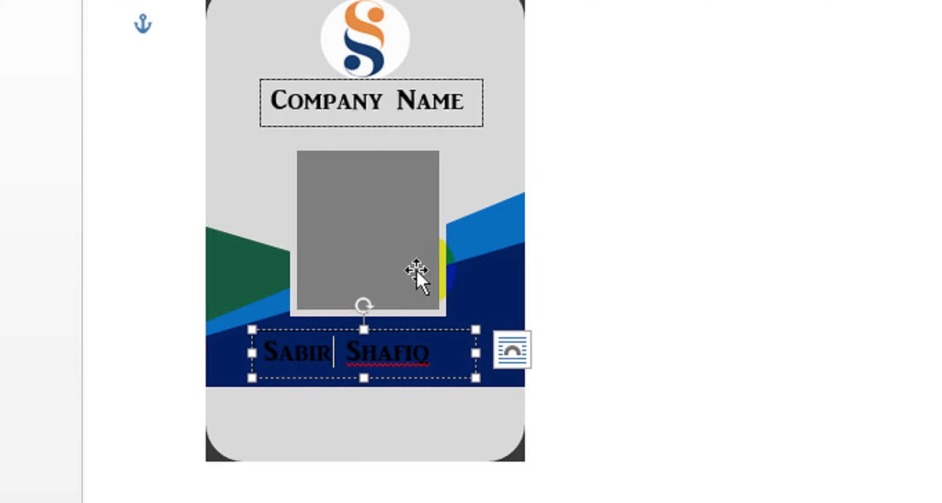
{"action": "right_click", "coordinate": [395, 353]}
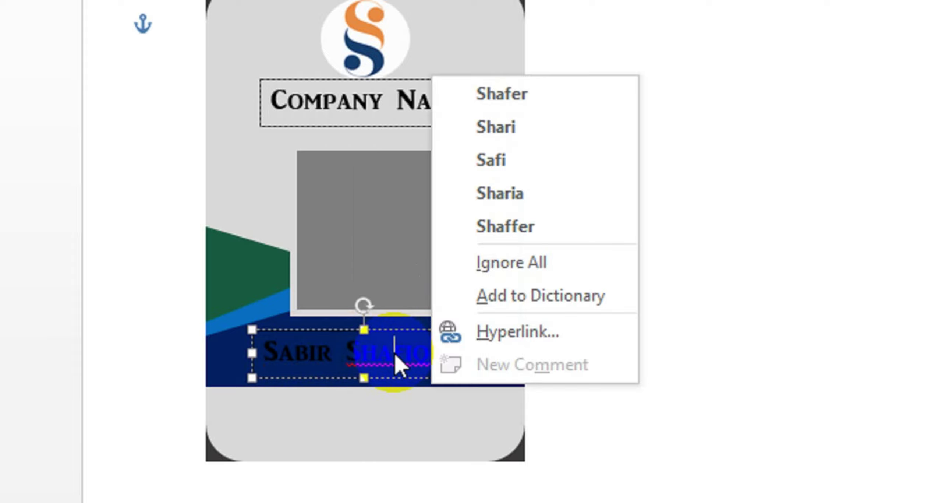
{"action": "left_click", "coordinate": [480, 272]}
Step: Make the name text white and shift its box right and slightly up
{"action": "left_click", "coordinate": [422, 351]}
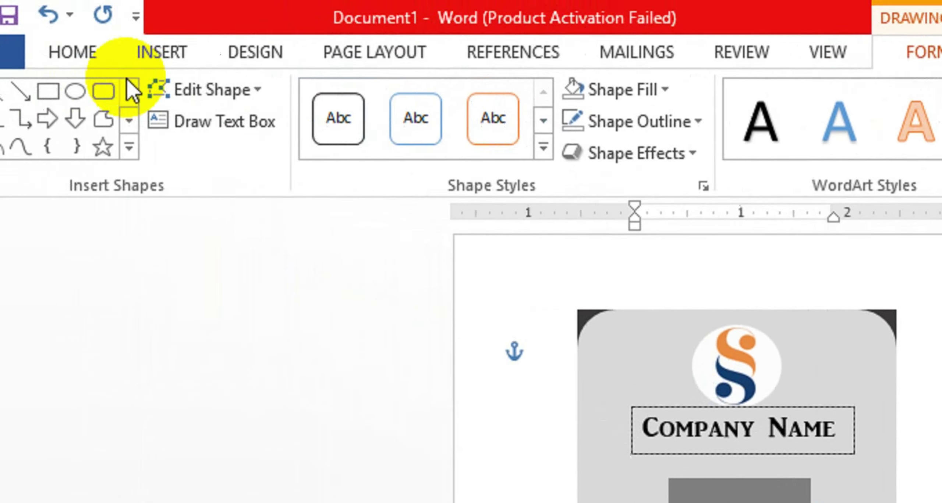
{"action": "left_click", "coordinate": [155, 59]}
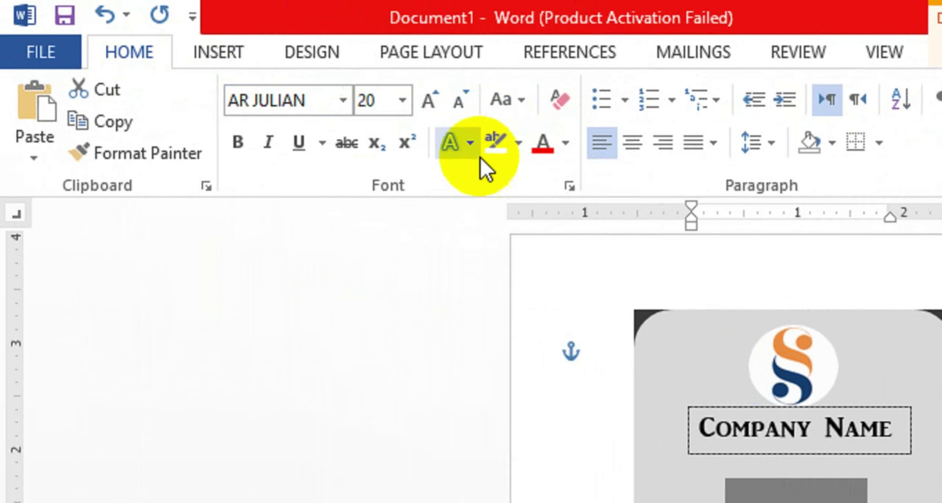
{"action": "left_click", "coordinate": [564, 153]}
{"action": "left_click", "coordinate": [543, 244]}
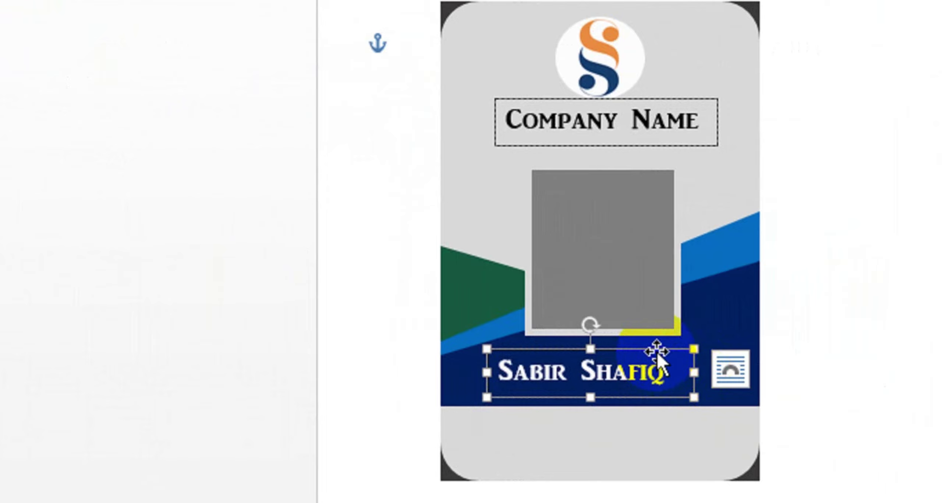
{"action": "left_click_drag", "start_coordinate": [657, 352], "coordinate": [677, 346]}
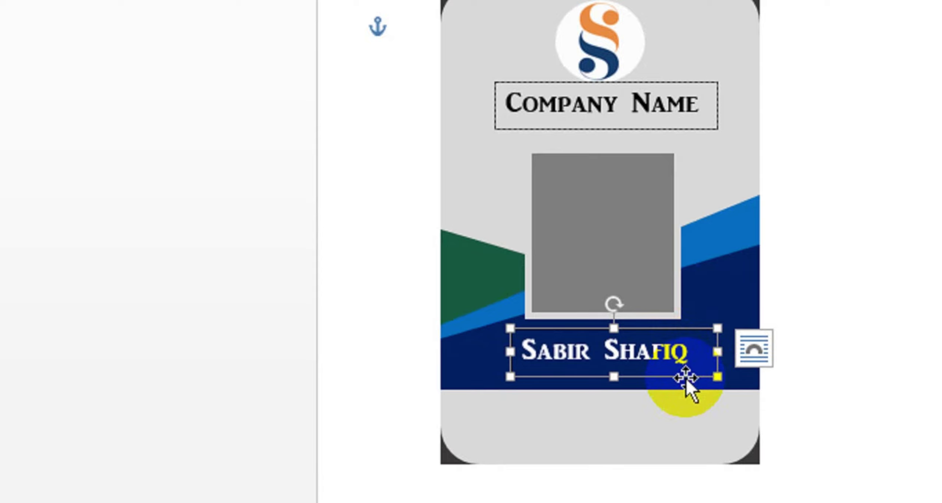
Step: Copy the name box below it, retype it as 'Manager', and reduce its font size
{"action": "left_click_drag", "start_coordinate": [688, 380], "coordinate": [679, 395]}
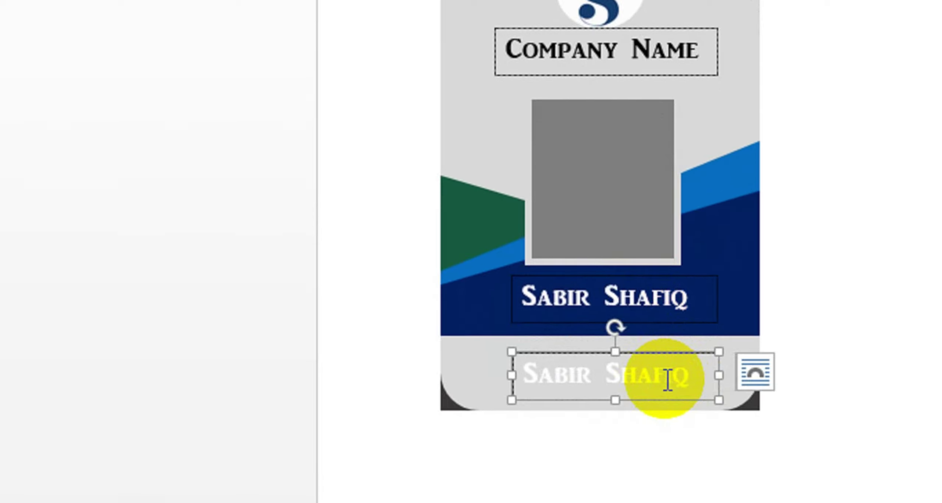
{"action": "triple_click", "coordinate": [672, 378]}
{"action": "type", "text": "Manager"}
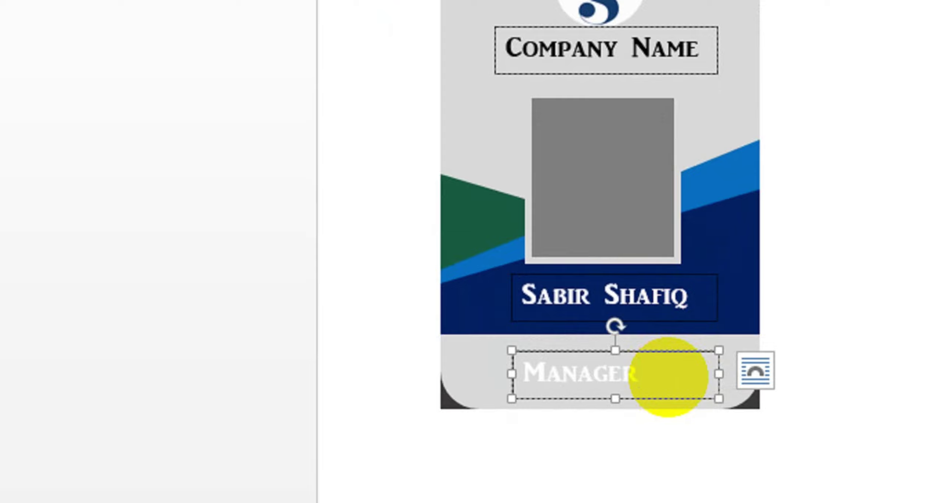
{"action": "triple_click", "coordinate": [669, 378]}
{"action": "key", "text": "ctrl+bracketleft"}
{"action": "key", "text": "ctrl+bracketleft"}
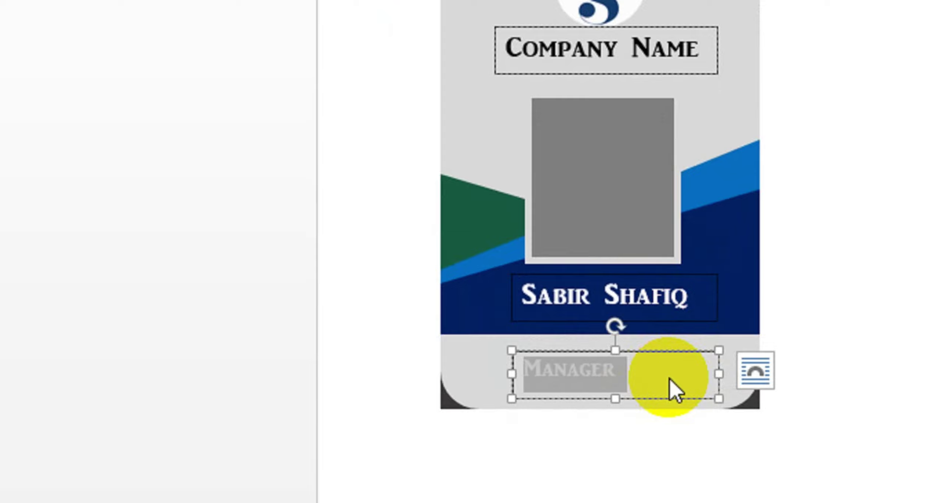
Step: Colour the Manager text gold and set its text box to No Outline
{"action": "left_click", "coordinate": [372, 103]}
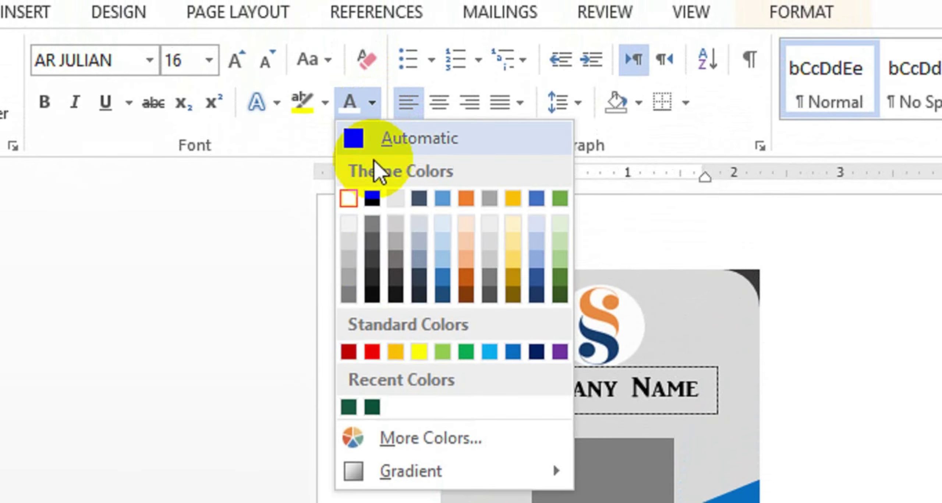
{"action": "left_click", "coordinate": [394, 353]}
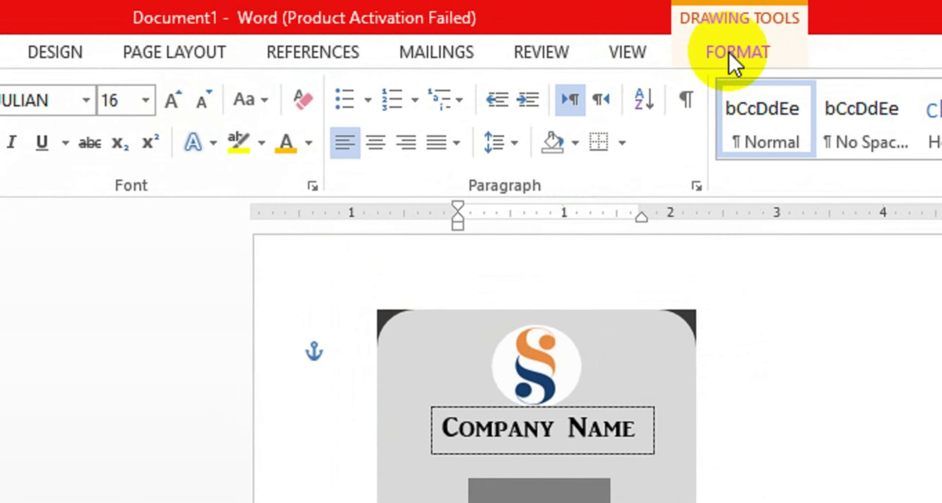
{"action": "left_click", "coordinate": [730, 55]}
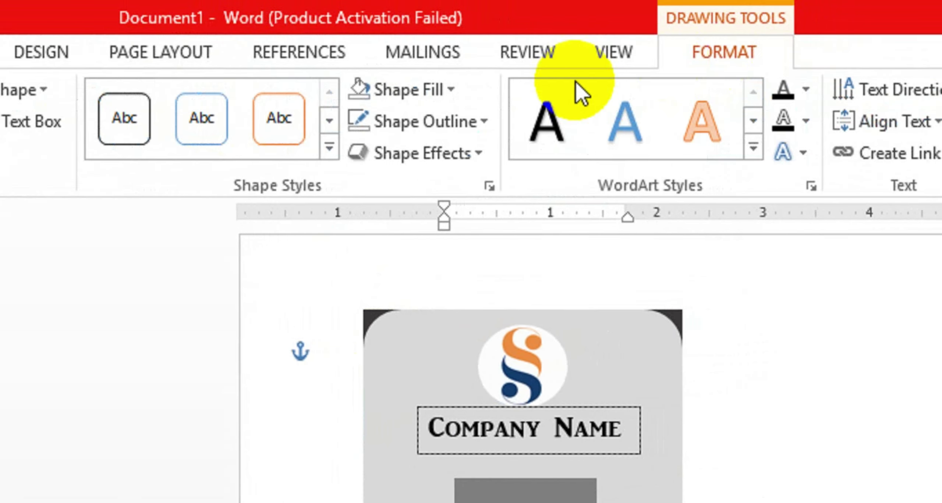
{"action": "left_click", "coordinate": [459, 121]}
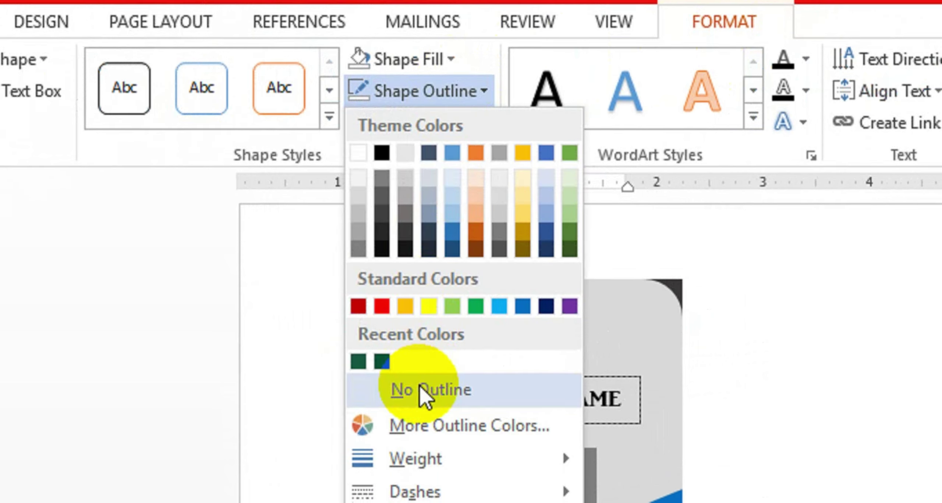
{"action": "left_click", "coordinate": [419, 385]}
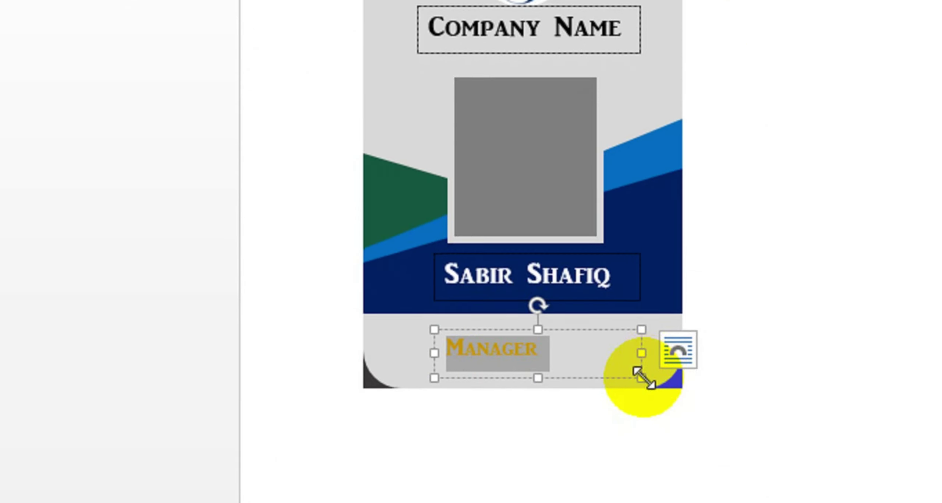
Step: Narrow the Manager box and place it on the navy band just under the name
{"action": "left_click_drag", "start_coordinate": [642, 355], "coordinate": [556, 355]}
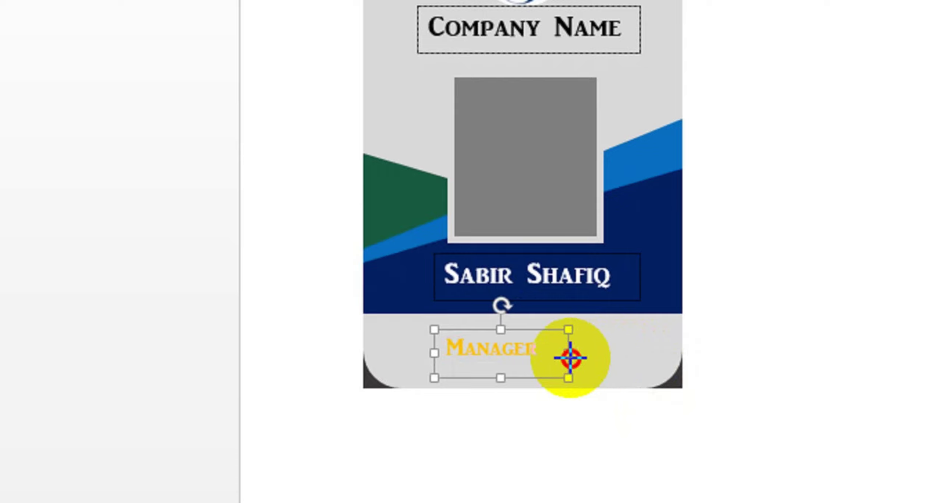
{"action": "left_click", "coordinate": [557, 301]}
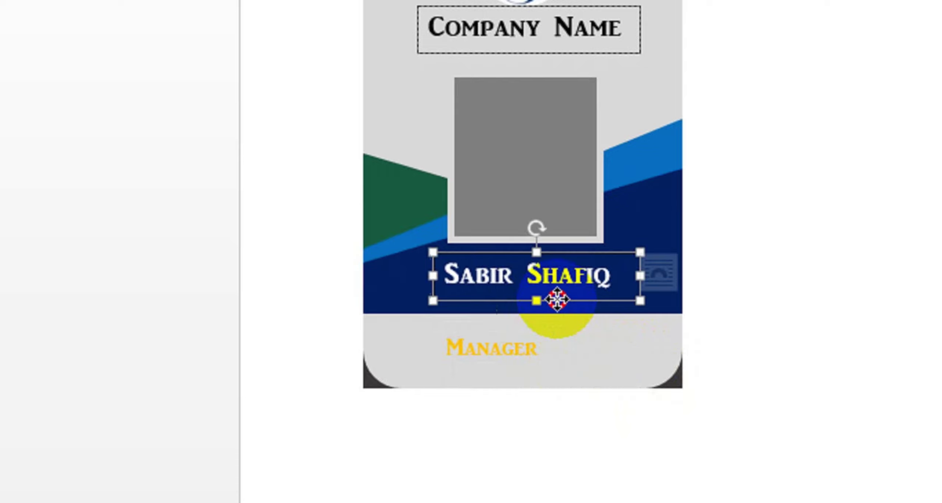
{"action": "left_click_drag", "start_coordinate": [538, 304], "coordinate": [538, 311]}
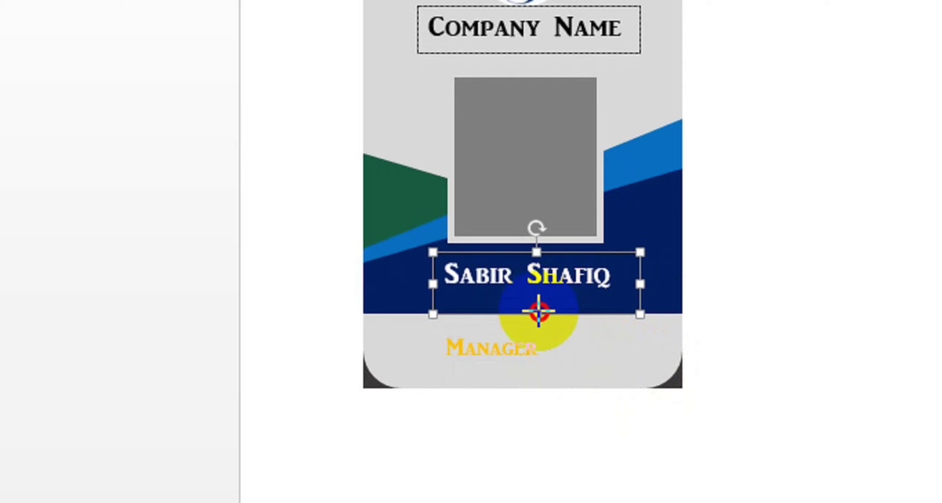
{"action": "left_click", "coordinate": [525, 349]}
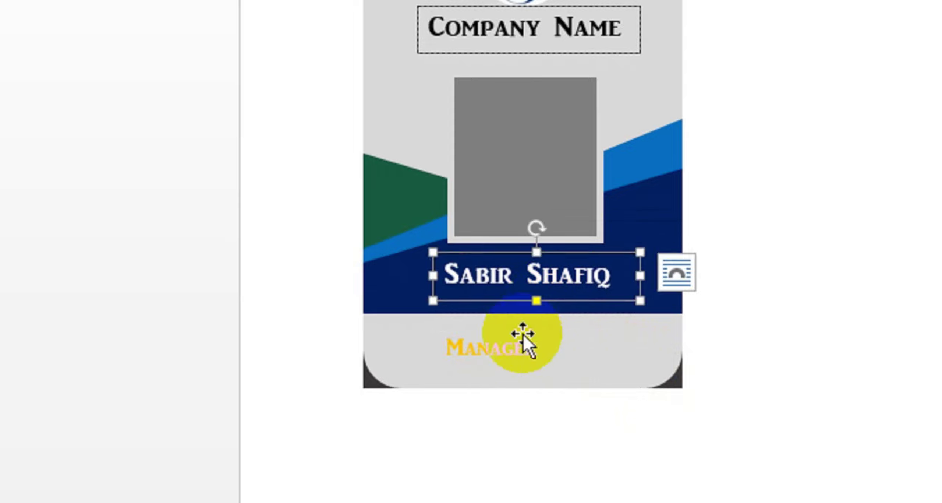
{"action": "mouse_move", "coordinate": [529, 348]}
{"action": "left_mouse_down"}
{"action": "mouse_move", "coordinate": [615, 287]}
{"action": "mouse_move", "coordinate": [652, 279]}
{"action": "left_mouse_up"}
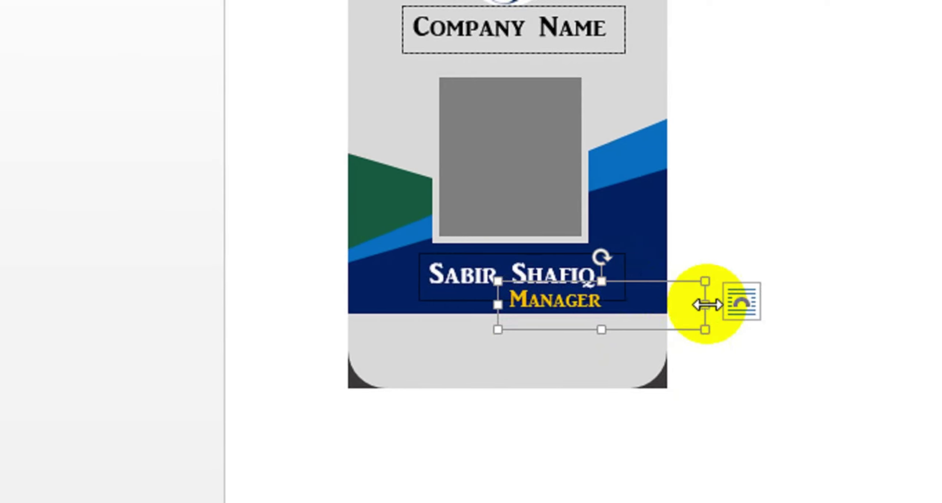
{"action": "left_click_drag", "start_coordinate": [705, 305], "coordinate": [631, 299]}
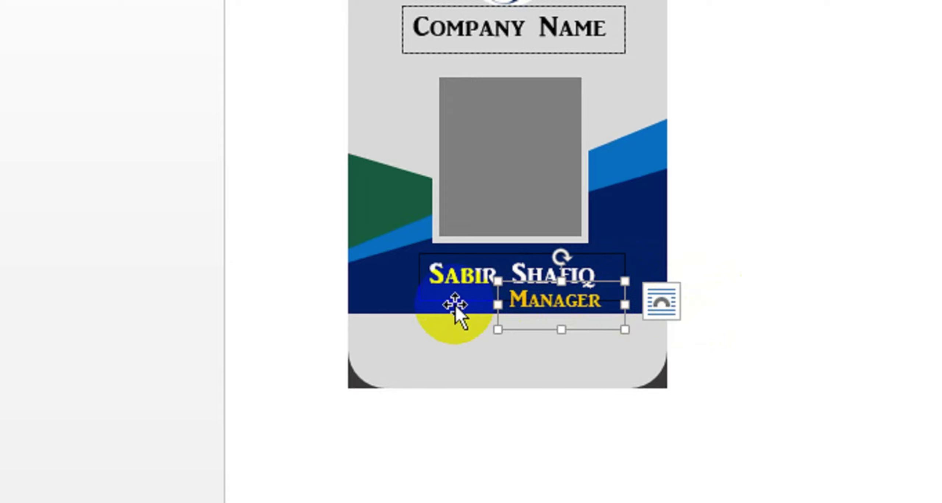
Step: Make the name box taller, then select both text boxes and nudge them up two steps
{"action": "left_click", "coordinate": [455, 305]}
{"action": "left_click", "coordinate": [451, 300]}
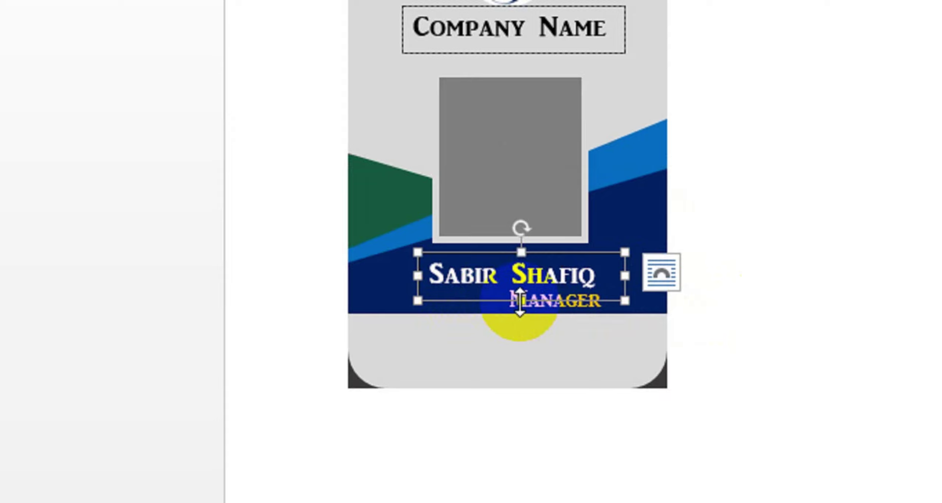
{"action": "left_click_drag", "start_coordinate": [519, 301], "coordinate": [519, 323]}
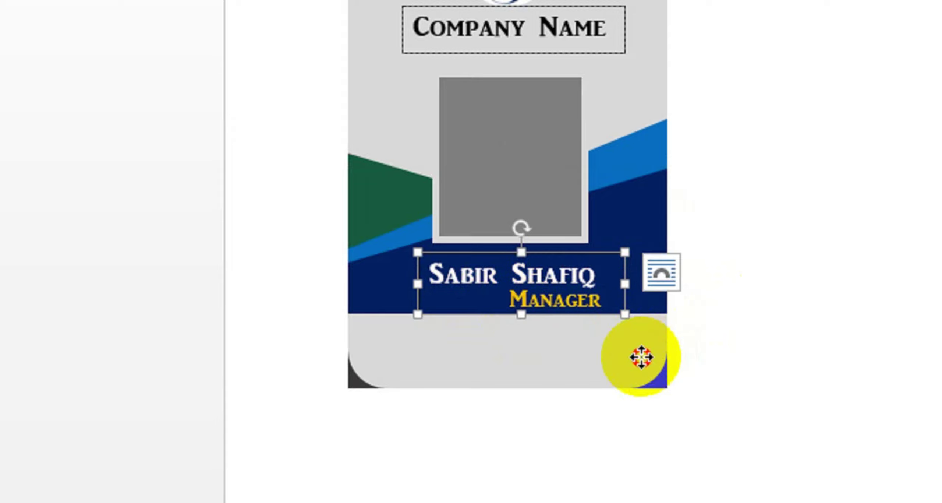
{"action": "left_click", "coordinate": [642, 358]}
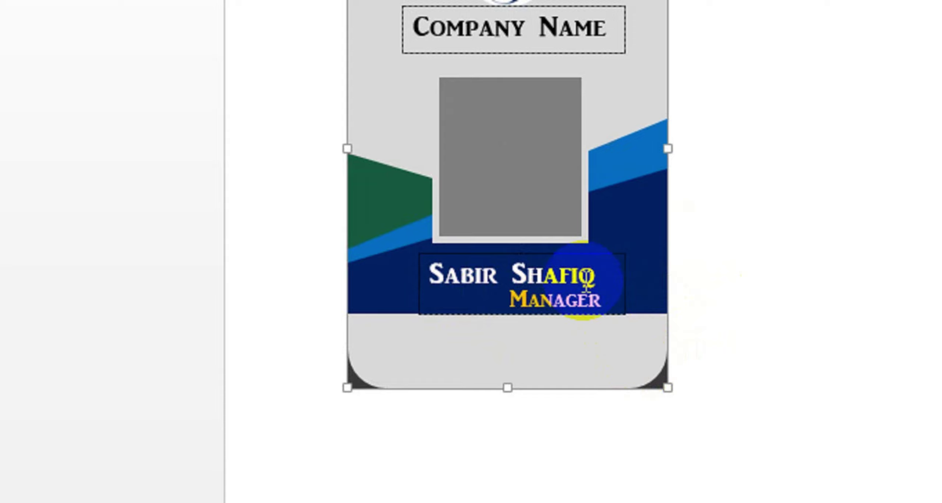
{"action": "left_click", "coordinate": [569, 282]}
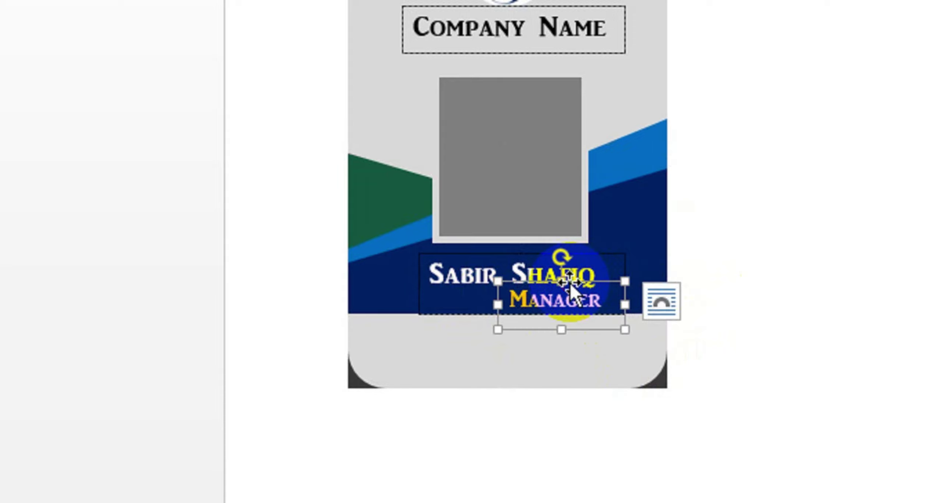
{"action": "left_click", "coordinate": [476, 278], "text": "shift"}
{"action": "key", "text": "Up"}
{"action": "key", "text": "Up"}
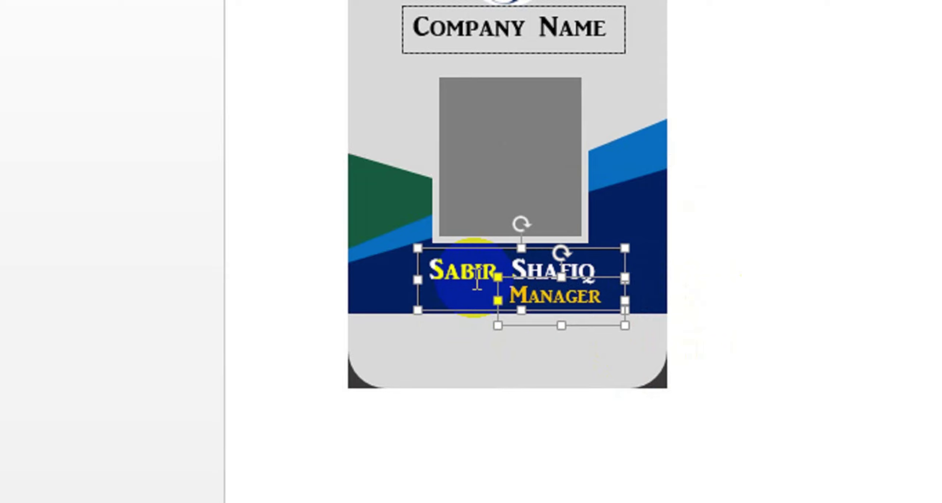
{"action": "key", "text": "Up"}
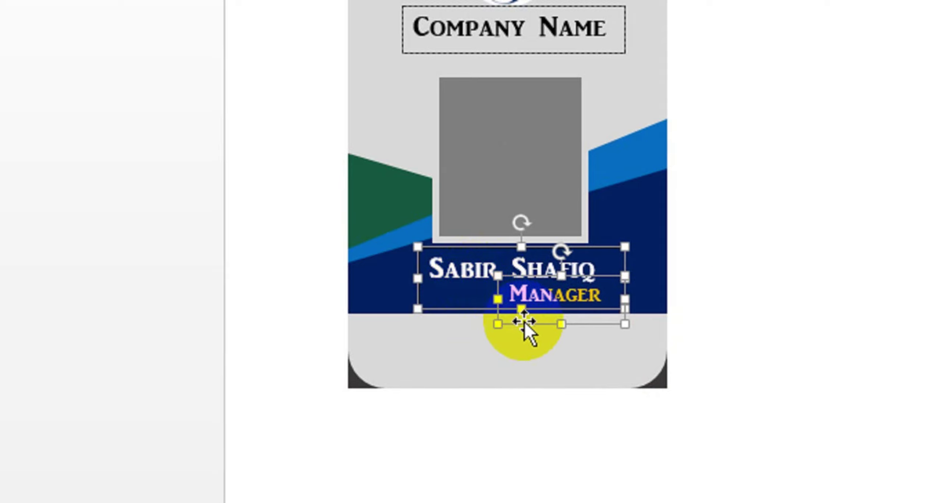
{"action": "left_click", "coordinate": [509, 360]}
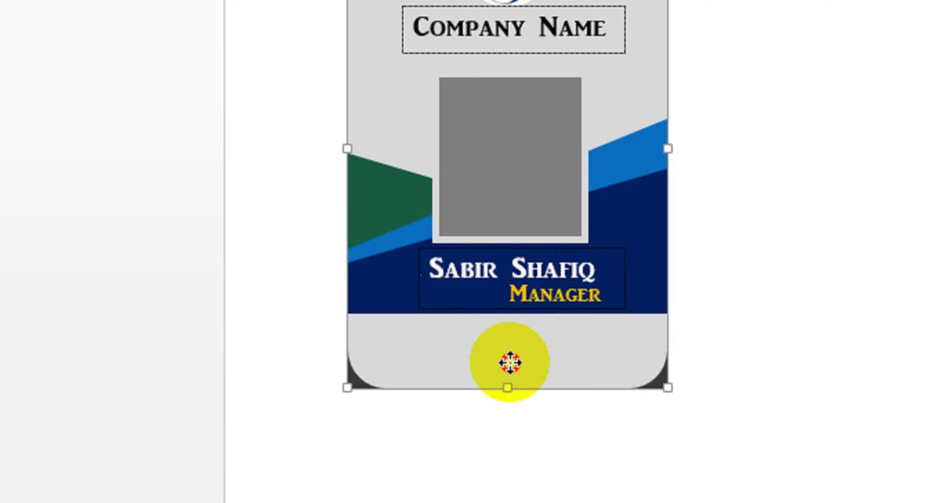
{"action": "left_click", "coordinate": [491, 268]}
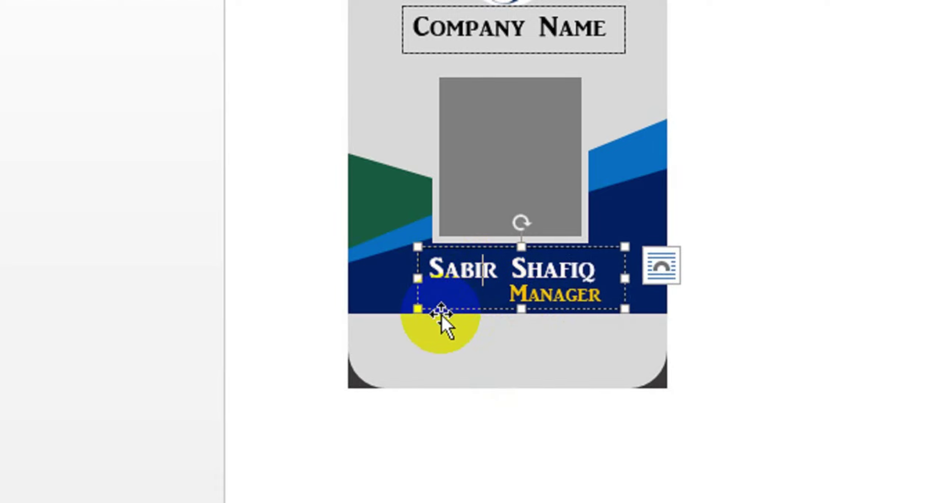
Step: Copy the name box onto the grey area, set its text black, type 'ID', and shrink it
{"action": "left_click_drag", "start_coordinate": [444, 311], "coordinate": [445, 377]}
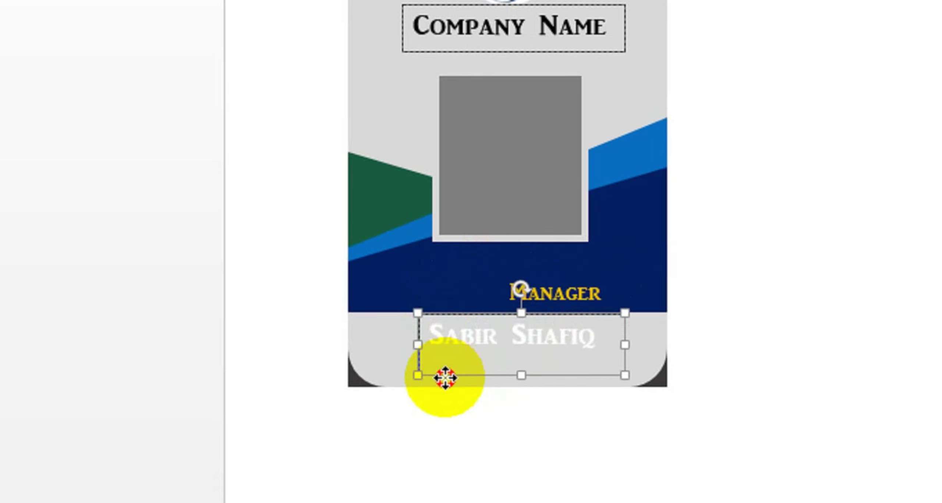
{"action": "triple_click", "coordinate": [473, 374]}
{"action": "scroll", "coordinate": [290, 67], "scroll_direction": "up", "scroll_amount": 1}
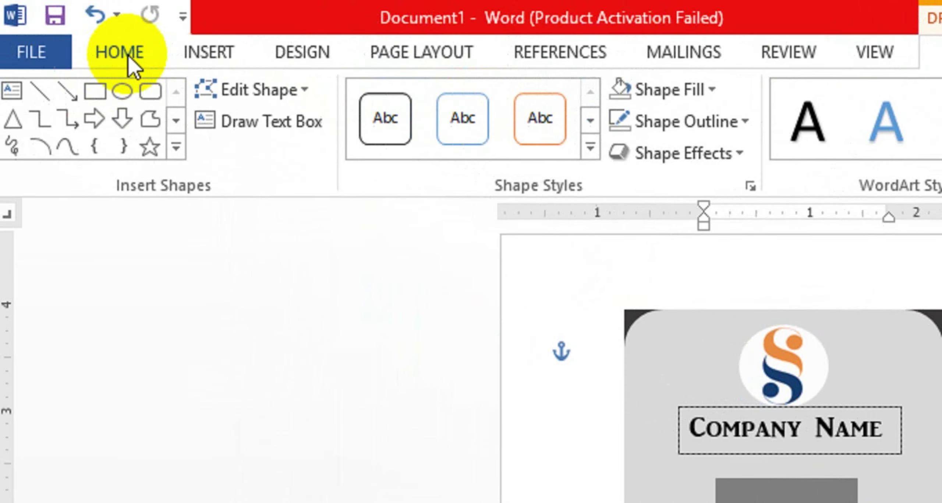
{"action": "left_click", "coordinate": [126, 53]}
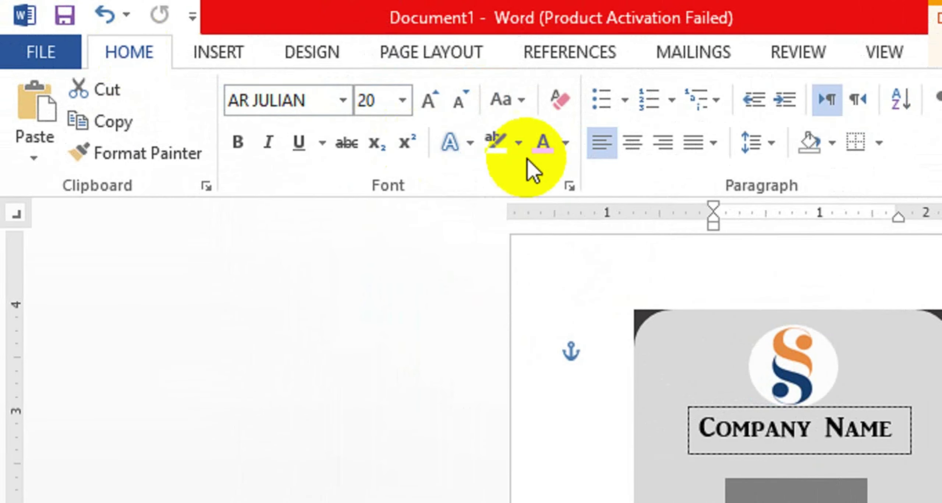
{"action": "left_click", "coordinate": [565, 143]}
{"action": "left_click", "coordinate": [564, 237]}
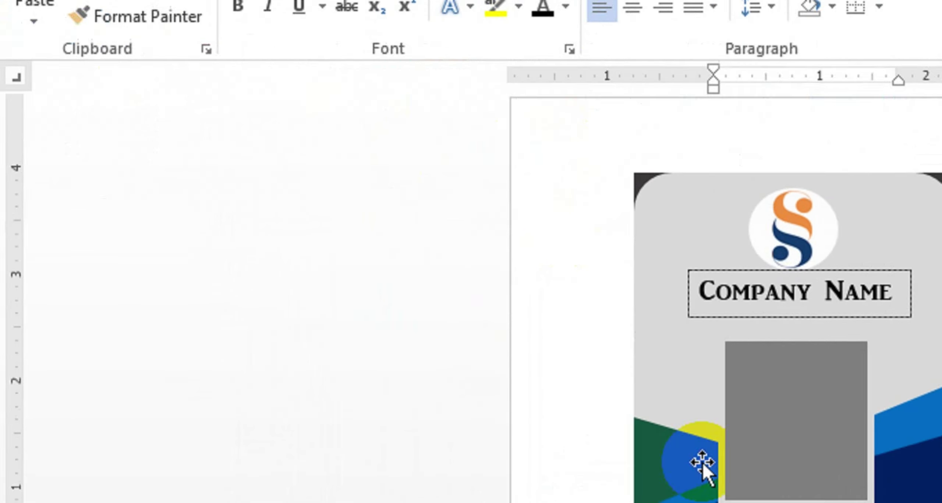
{"action": "type", "text": "ID Name"}
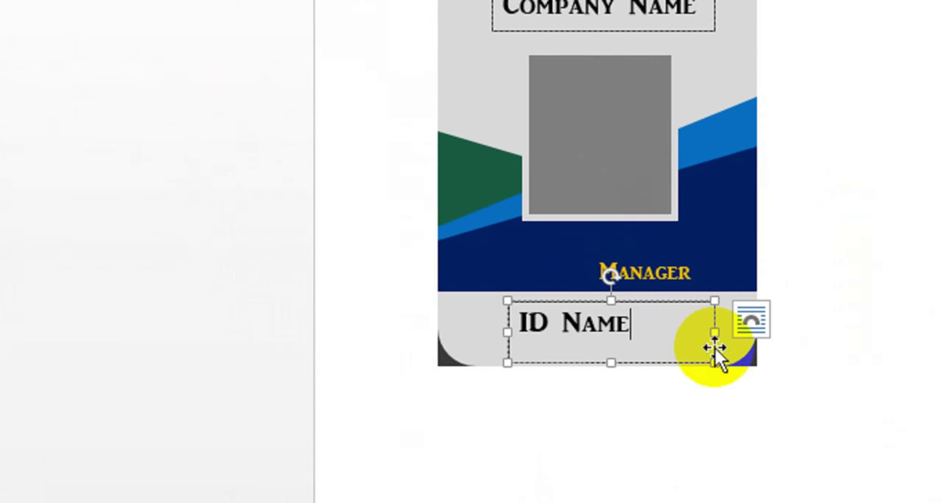
{"action": "mouse_move", "coordinate": [708, 361]}
{"action": "left_mouse_down"}
{"action": "mouse_move", "coordinate": [649, 346]}
{"action": "mouse_move", "coordinate": [670, 348]}
{"action": "left_mouse_up"}
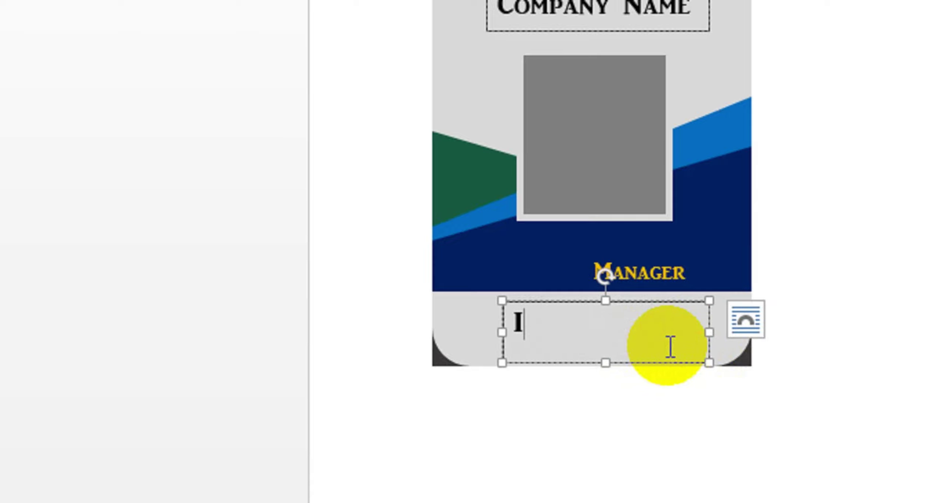
Step: Retype the cardholder's name, copy the box again, relabel it 'ID: Name', and fit the box to its text
{"action": "mouse_move", "coordinate": [668, 346]}
{"action": "left_mouse_down"}
{"action": "mouse_move", "coordinate": [598, 291]}
{"action": "mouse_move", "coordinate": [588, 371]}
{"action": "left_mouse_up"}
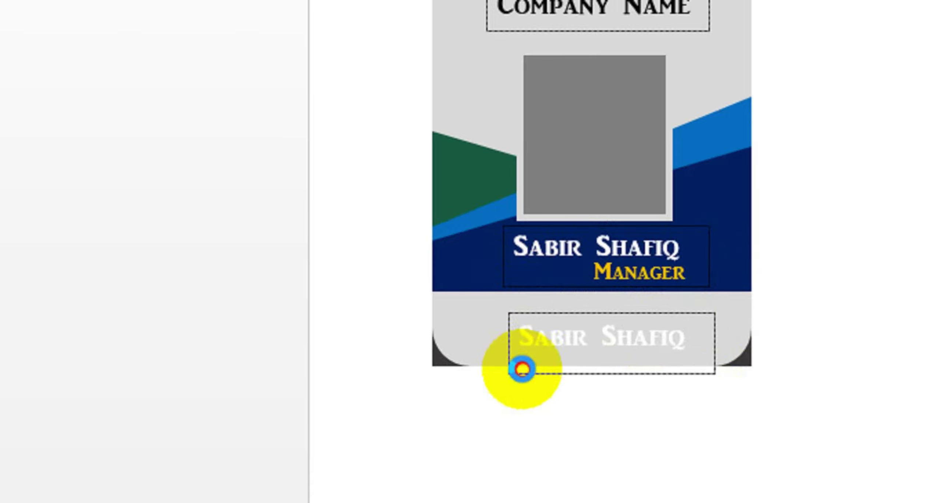
{"action": "triple_click", "coordinate": [568, 347]}
{"action": "type", "text": "ID: Name"}
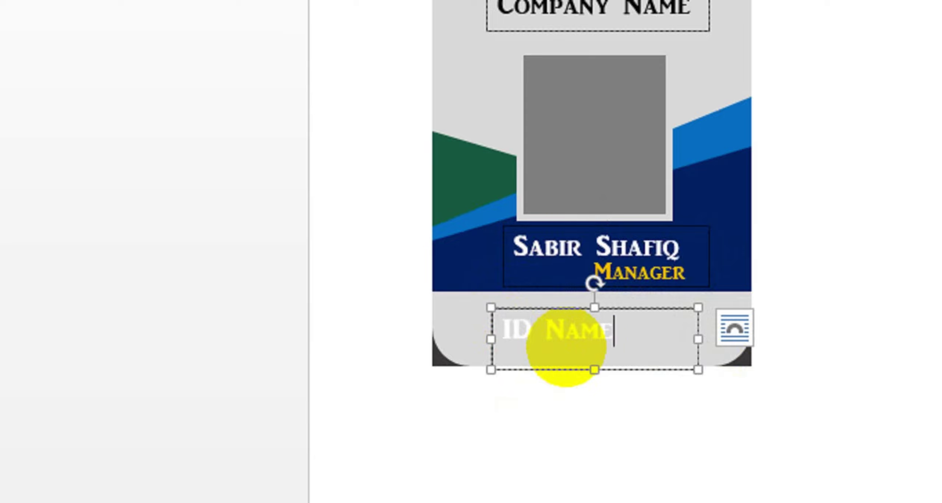
{"action": "triple_click", "coordinate": [567, 346]}
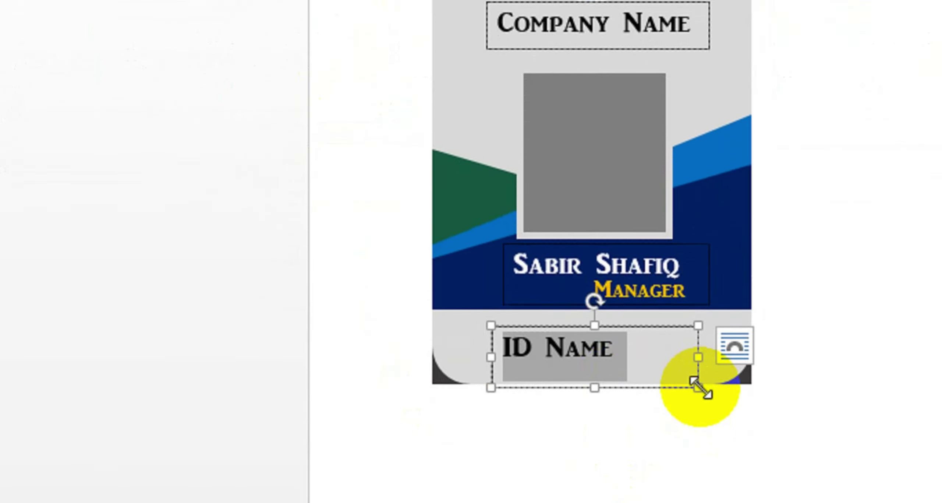
{"action": "left_click", "coordinate": [662, 368]}
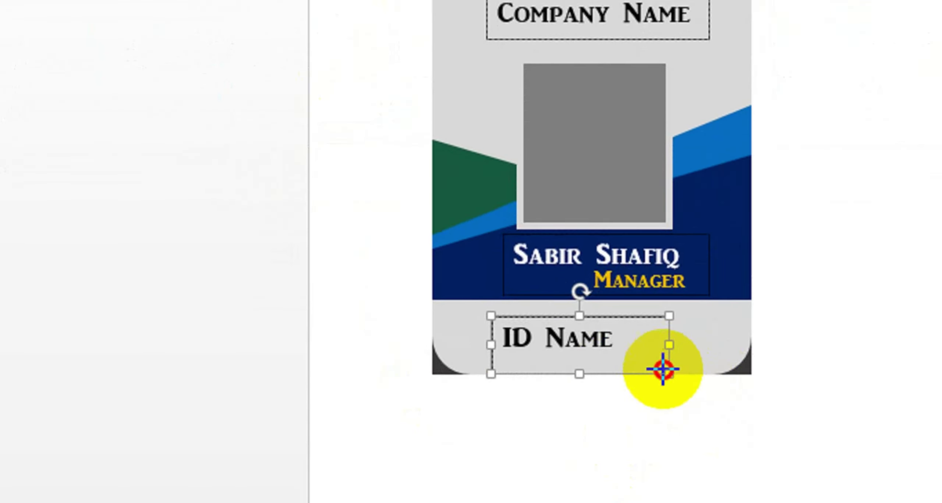
{"action": "mouse_move", "coordinate": [662, 369]}
{"action": "left_mouse_down"}
{"action": "mouse_move", "coordinate": [637, 362]}
{"action": "mouse_move", "coordinate": [655, 353]}
{"action": "left_mouse_up"}
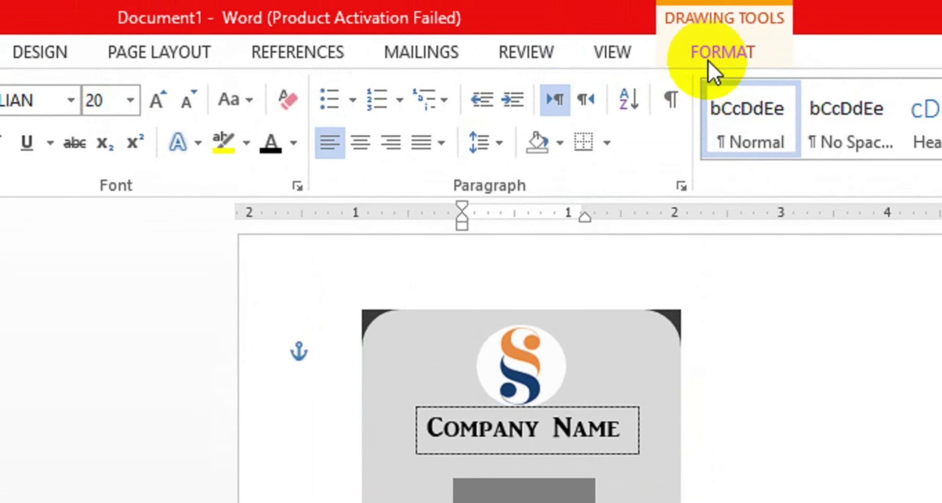
{"action": "left_click", "coordinate": [699, 47]}
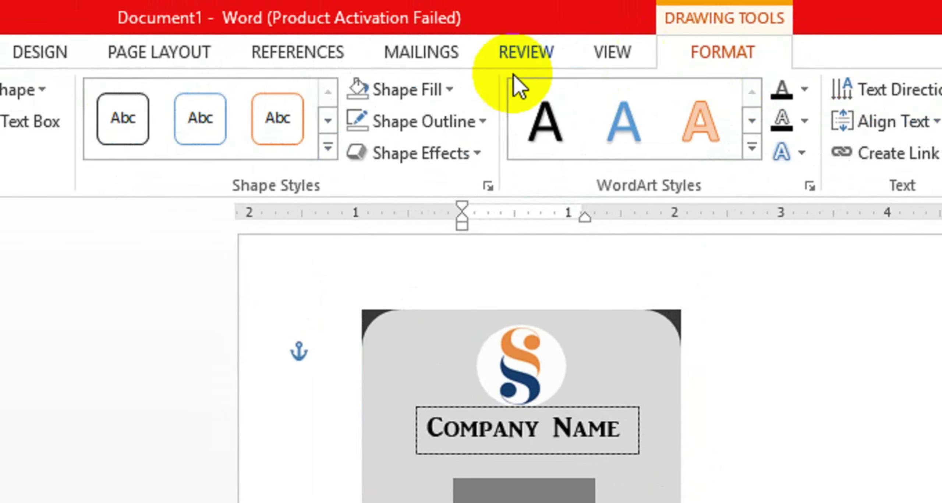
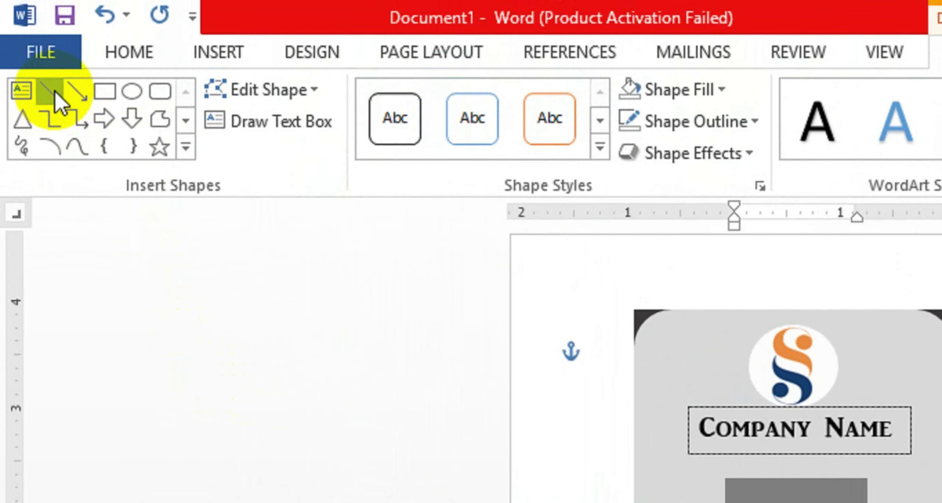
Step: Draw a straight horizontal line with the Line shape across the card below ID Name
{"action": "left_click", "coordinate": [55, 94]}
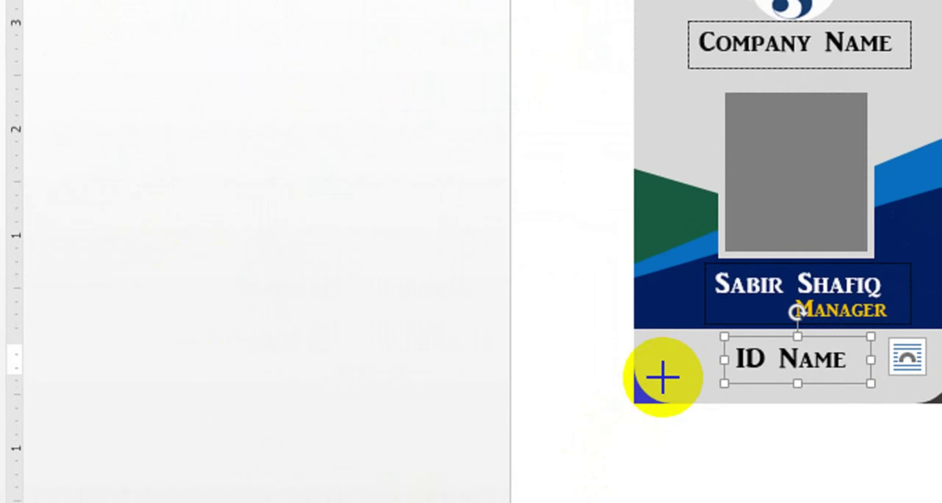
{"action": "mouse_move", "coordinate": [663, 377]}
{"action": "left_mouse_down"}
{"action": "mouse_move", "coordinate": [730, 363]}
{"action": "mouse_move", "coordinate": [707, 372]}
{"action": "left_mouse_up"}
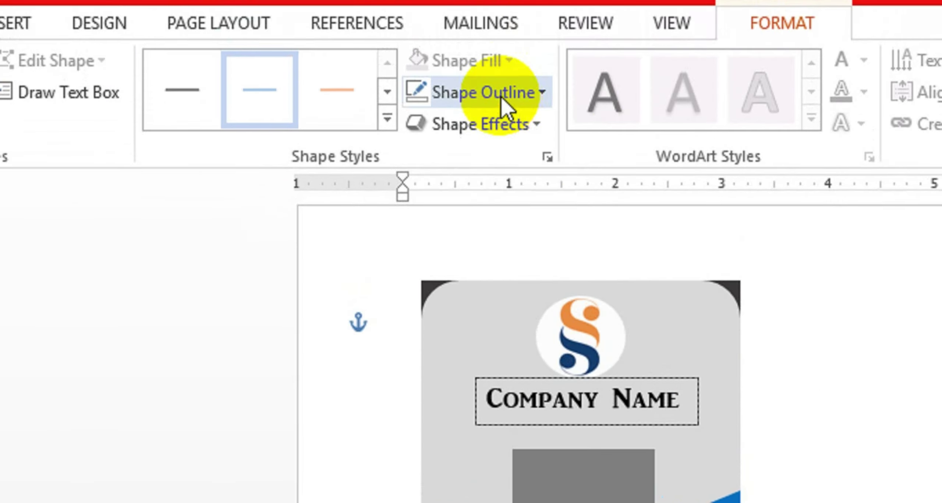
Step: Make the bottom line black, 3 pt thick, with diamond-shaped ends
{"action": "left_click", "coordinate": [504, 105]}
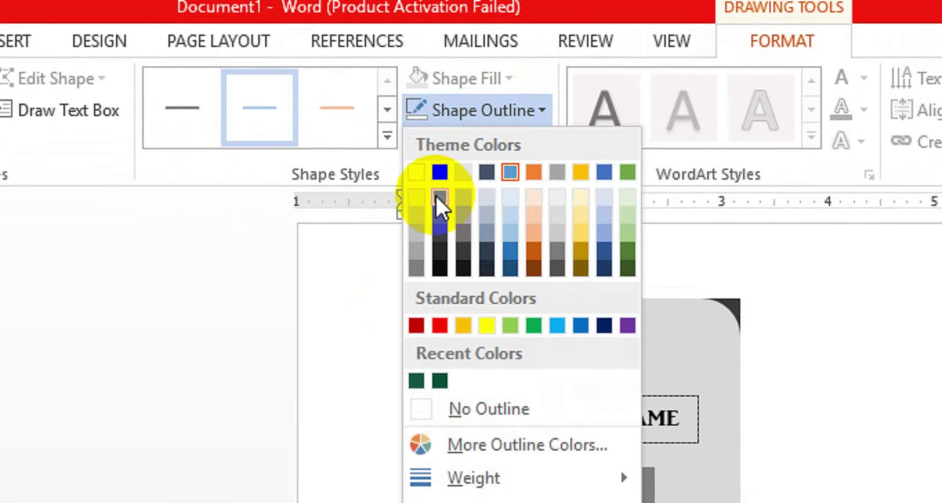
{"action": "left_click", "coordinate": [440, 172]}
{"action": "mouse_move", "coordinate": [473, 478]}
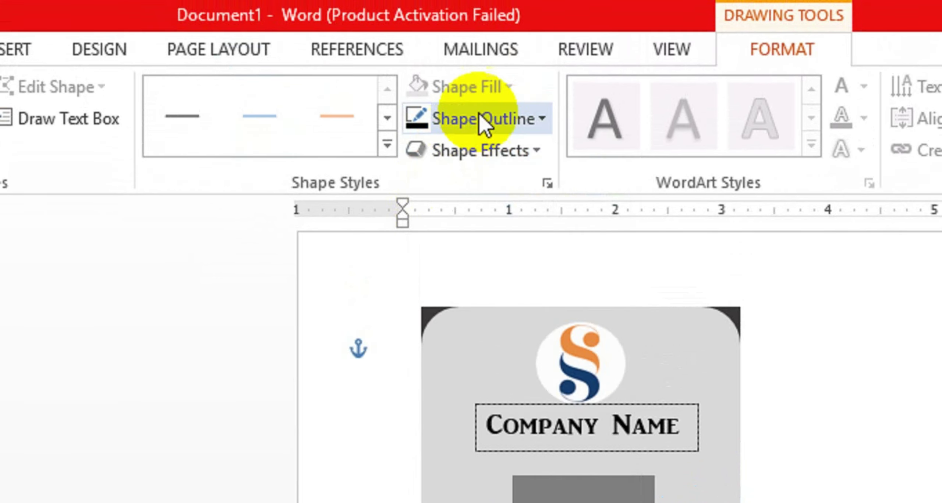
{"action": "left_click", "coordinate": [482, 118]}
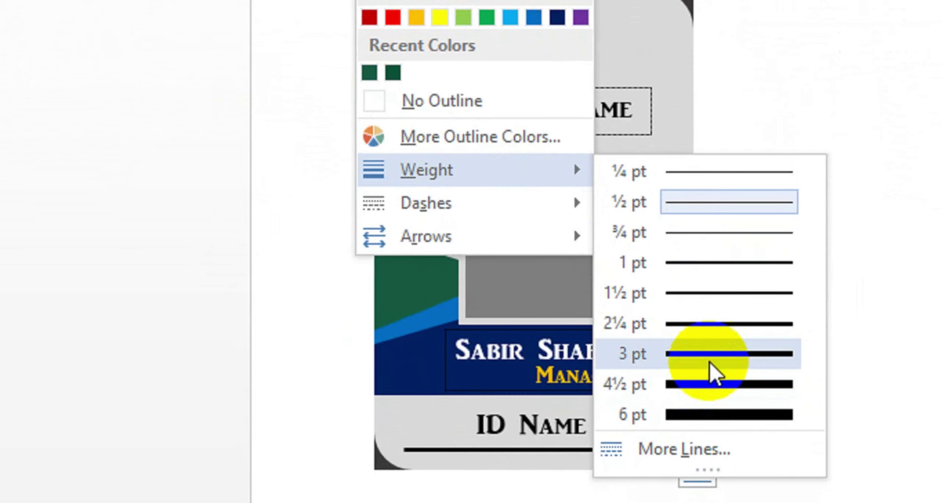
{"action": "left_click", "coordinate": [708, 359]}
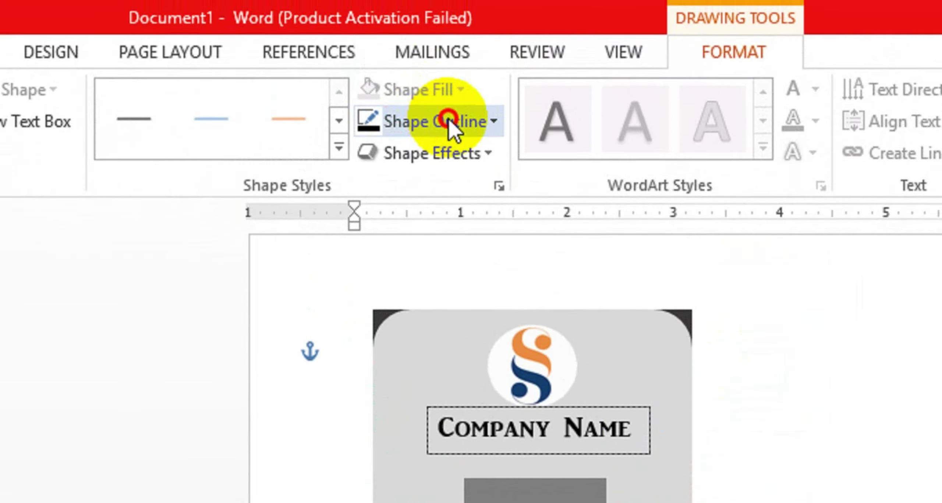
{"action": "left_click", "coordinate": [443, 103]}
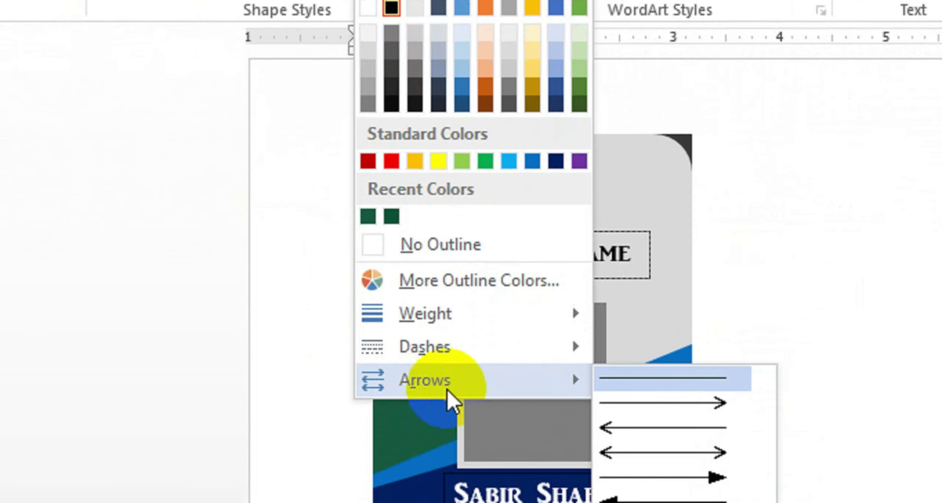
{"action": "mouse_move", "coordinate": [424, 133]}
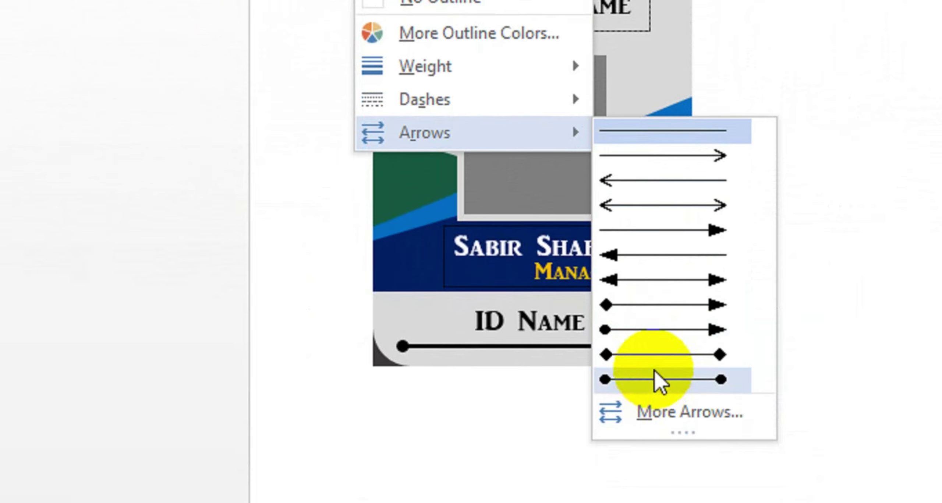
{"action": "left_click", "coordinate": [655, 360]}
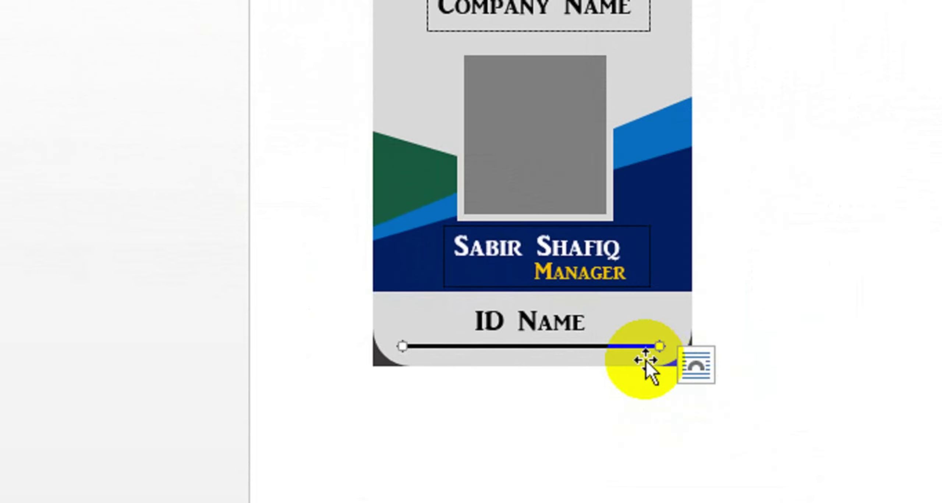
Step: Select the card's background shape and drag the whole ID card lower so the logo shows fully
{"action": "scroll", "coordinate": [625, 390], "scroll_direction": "down", "scroll_amount": 1}
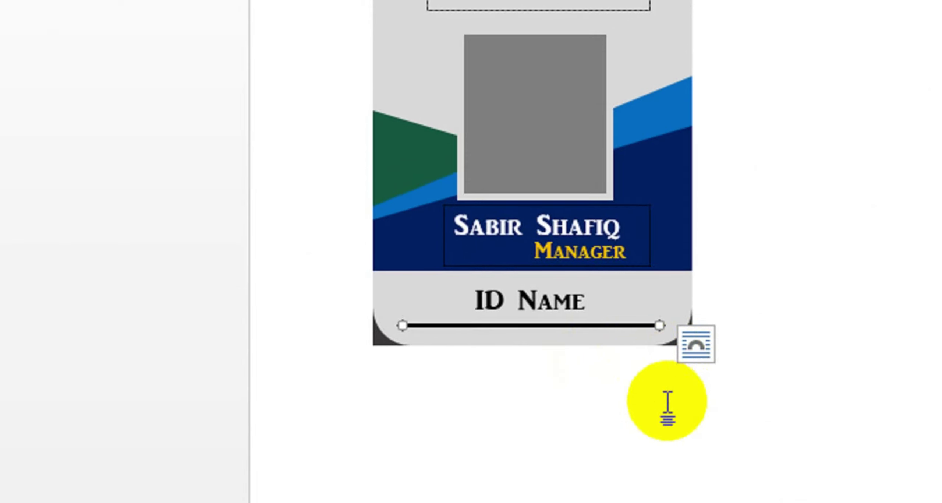
{"action": "left_click", "coordinate": [664, 220]}
{"action": "scroll", "coordinate": [677, 121], "scroll_direction": "up", "scroll_amount": 1}
{"action": "scroll", "coordinate": [670, 96], "scroll_direction": "up", "scroll_amount": 2}
{"action": "left_click", "coordinate": [670, 96]}
{"action": "scroll", "coordinate": [670, 110], "scroll_direction": "up", "scroll_amount": 1}
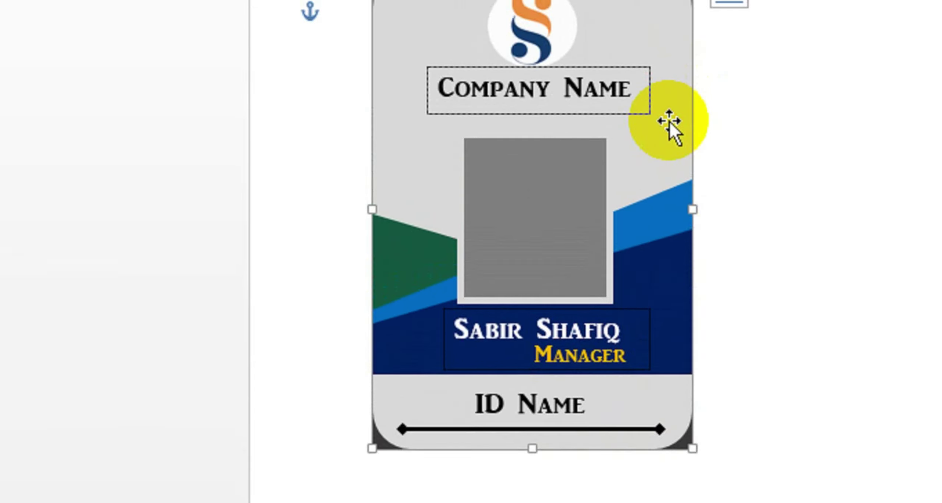
{"action": "scroll", "coordinate": [569, 379], "scroll_direction": "down", "scroll_amount": 1}
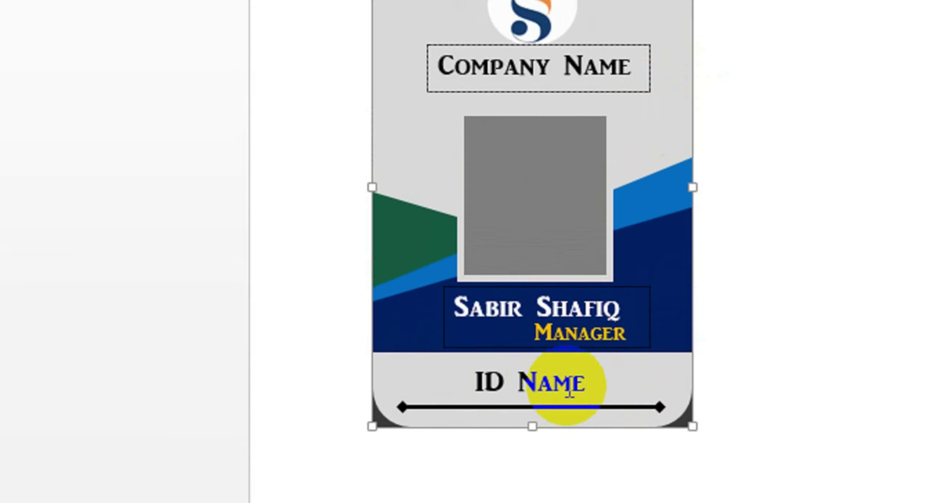
{"action": "scroll", "coordinate": [560, 116], "scroll_direction": "up", "scroll_amount": 1}
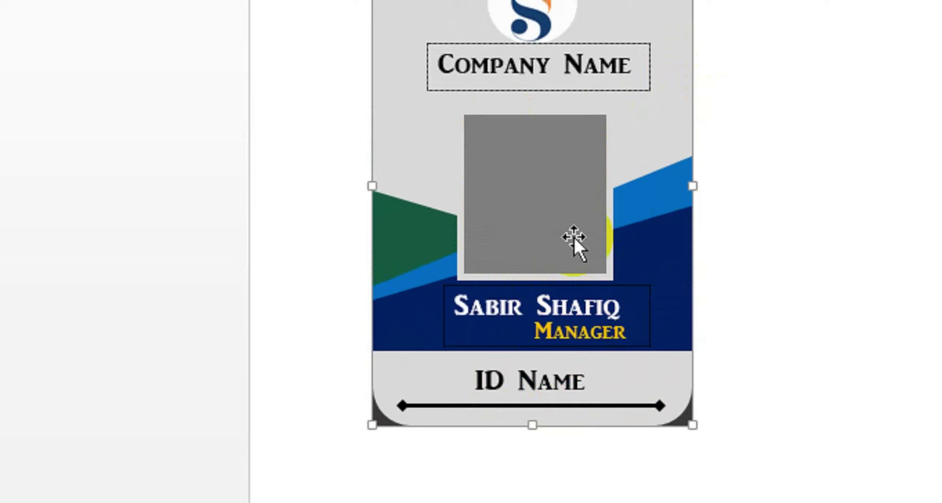
{"action": "scroll", "coordinate": [585, 71], "scroll_direction": "up", "scroll_amount": 2}
{"action": "left_click_drag", "start_coordinate": [585, 71], "coordinate": [585, 126]}
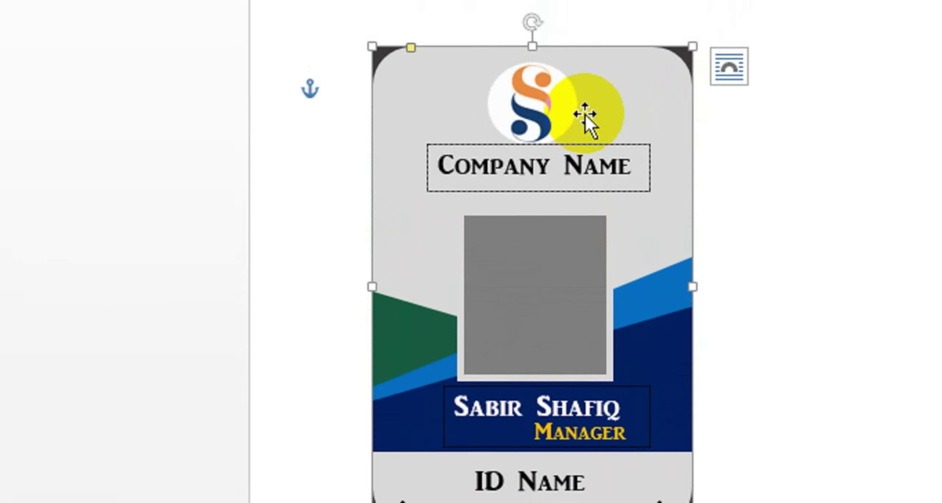